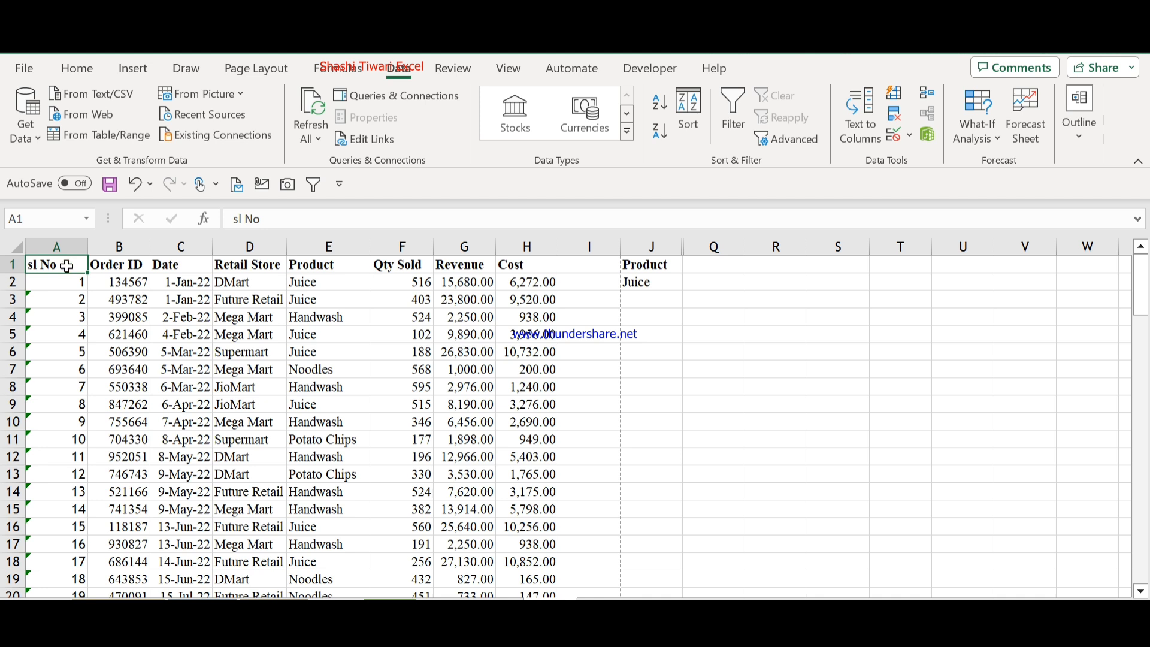
Add filter controls to the header row A1:H1, from sl No to Cost.
drag(67, 265, 525, 277)
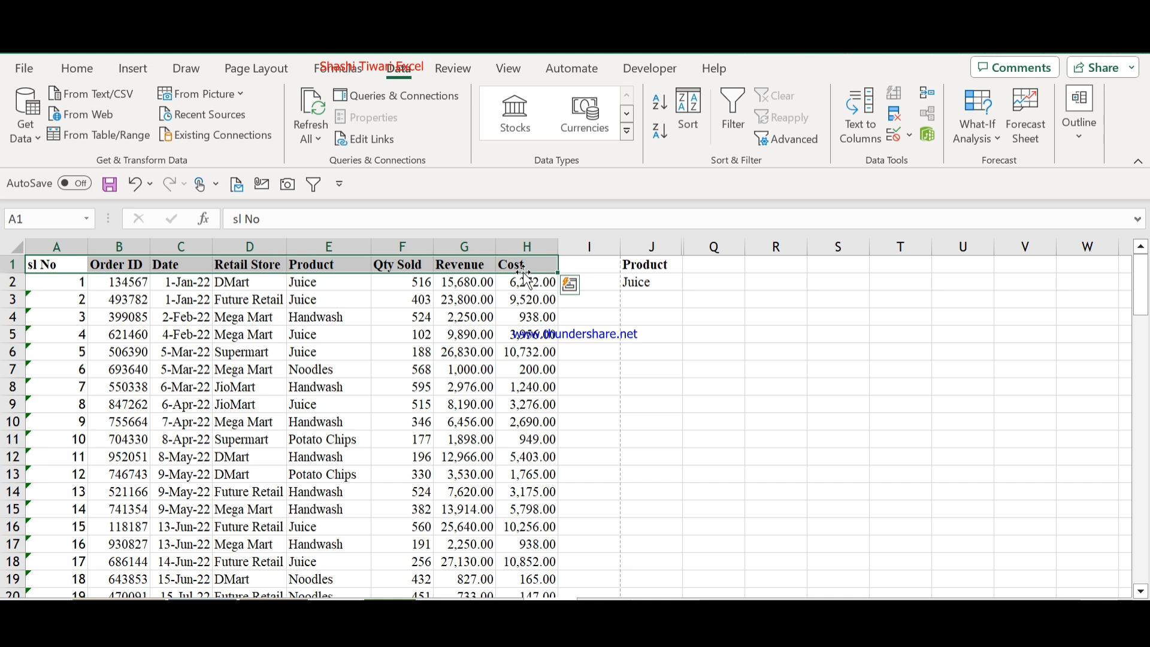
click(731, 127)
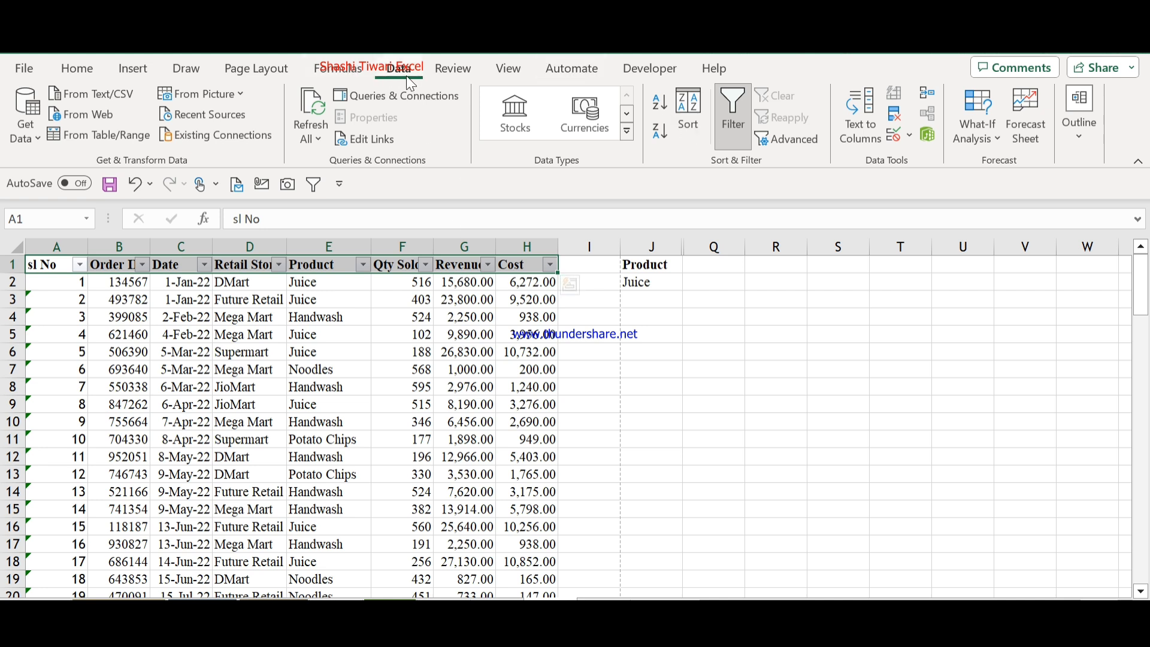
click(464, 320)
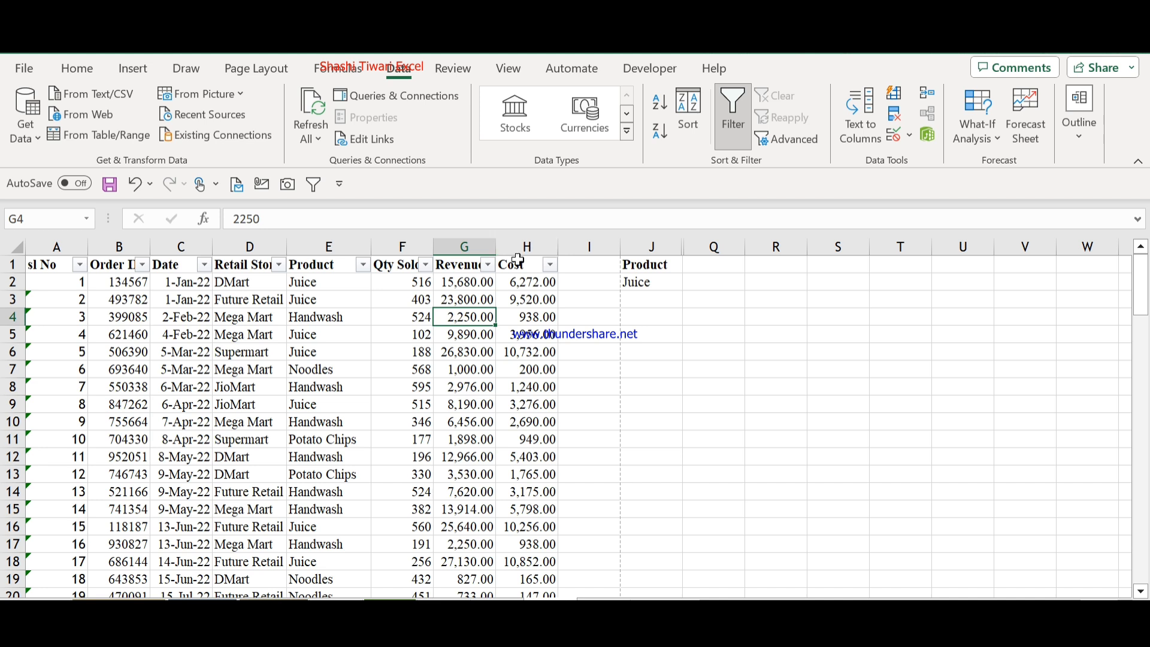
Examine the filter options of the Qty Sold and Retail Store columns, including the text filter conditions for Retail Store.
click(426, 265)
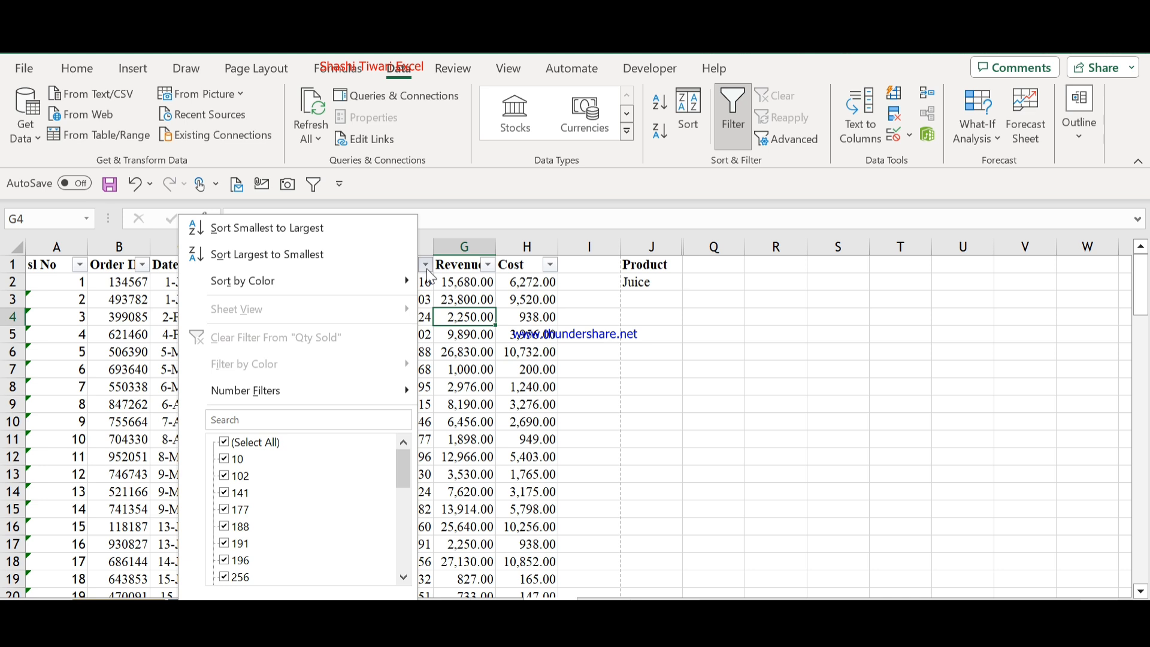
click(467, 285)
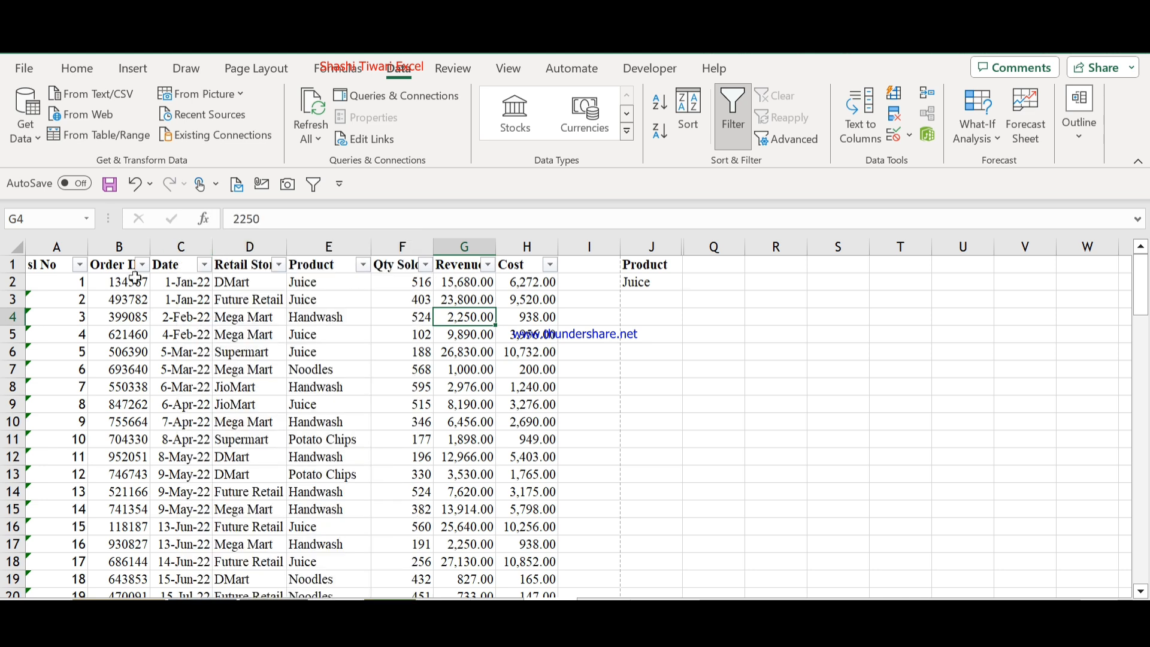
click(108, 266)
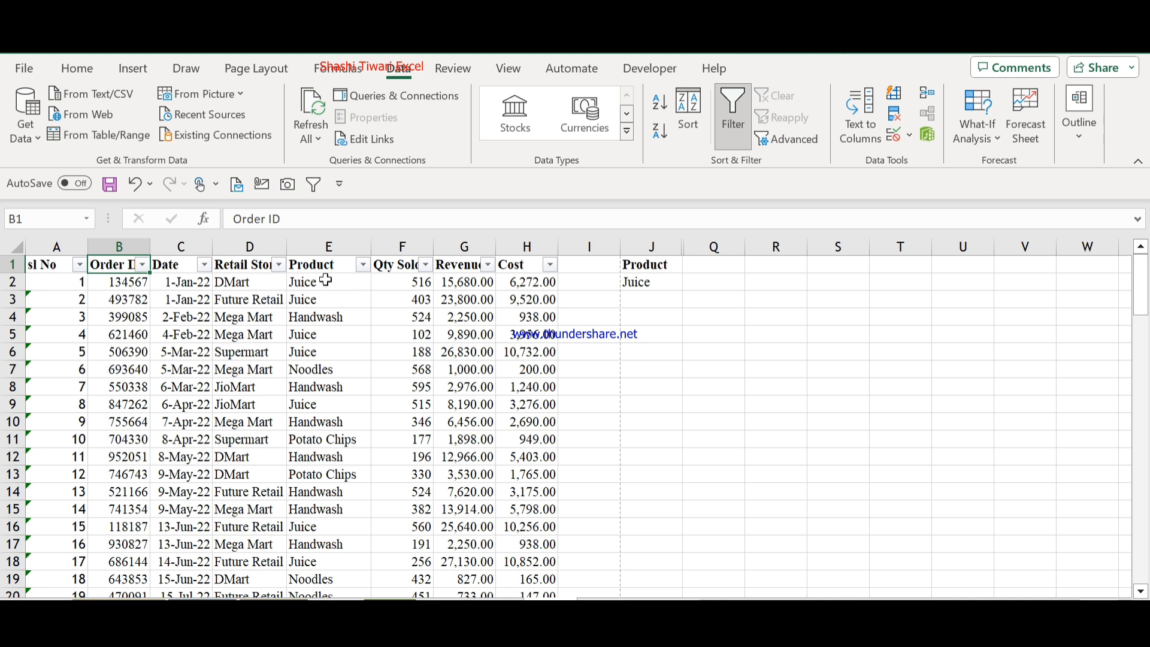
click(251, 269)
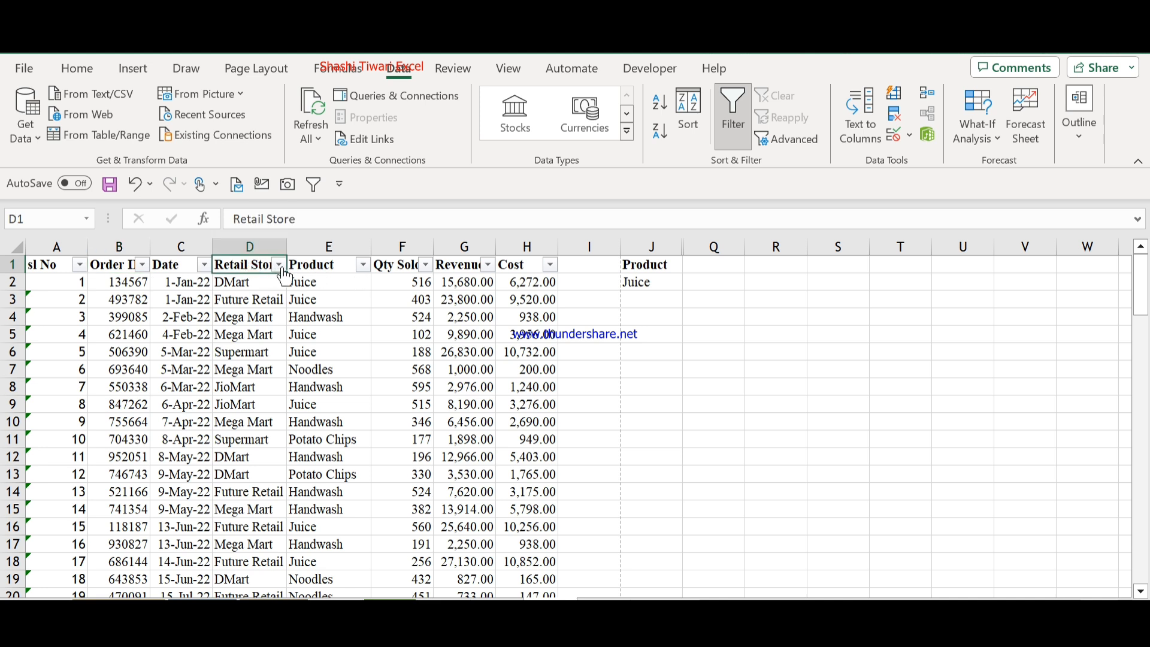
click(279, 265)
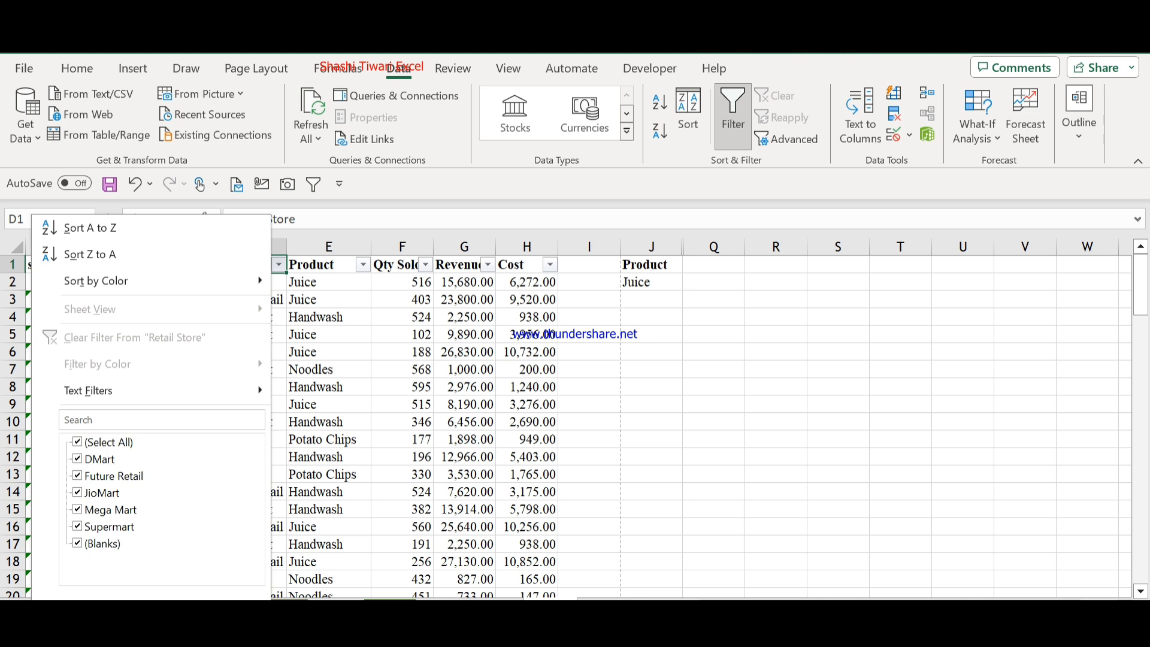
click(233, 610)
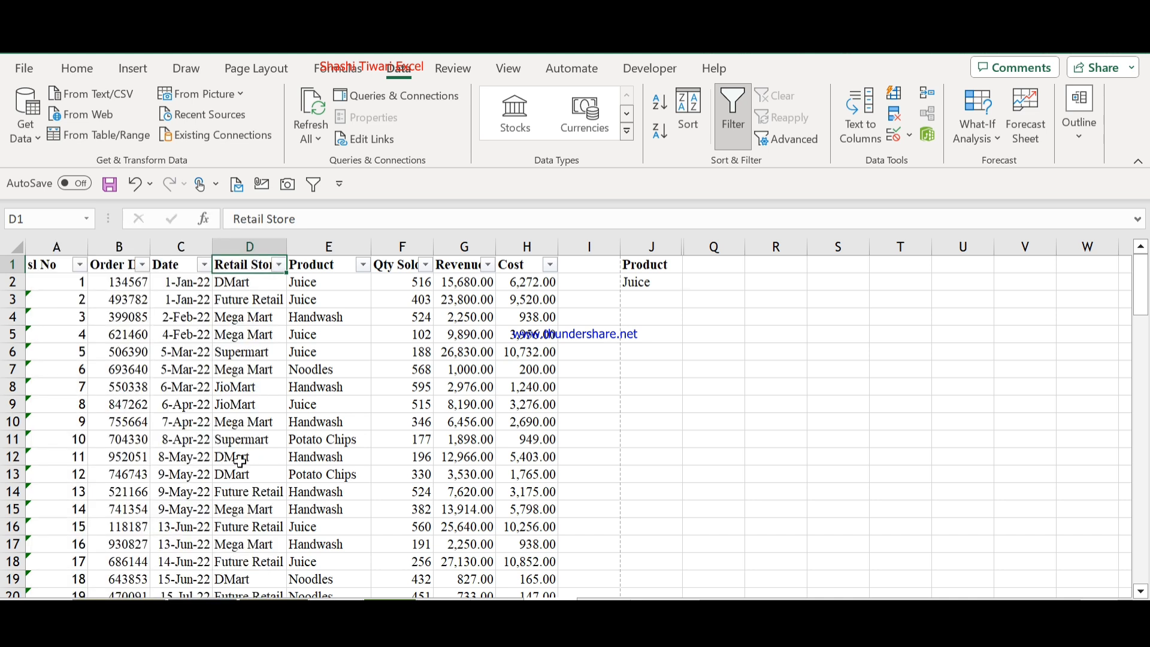
click(280, 265)
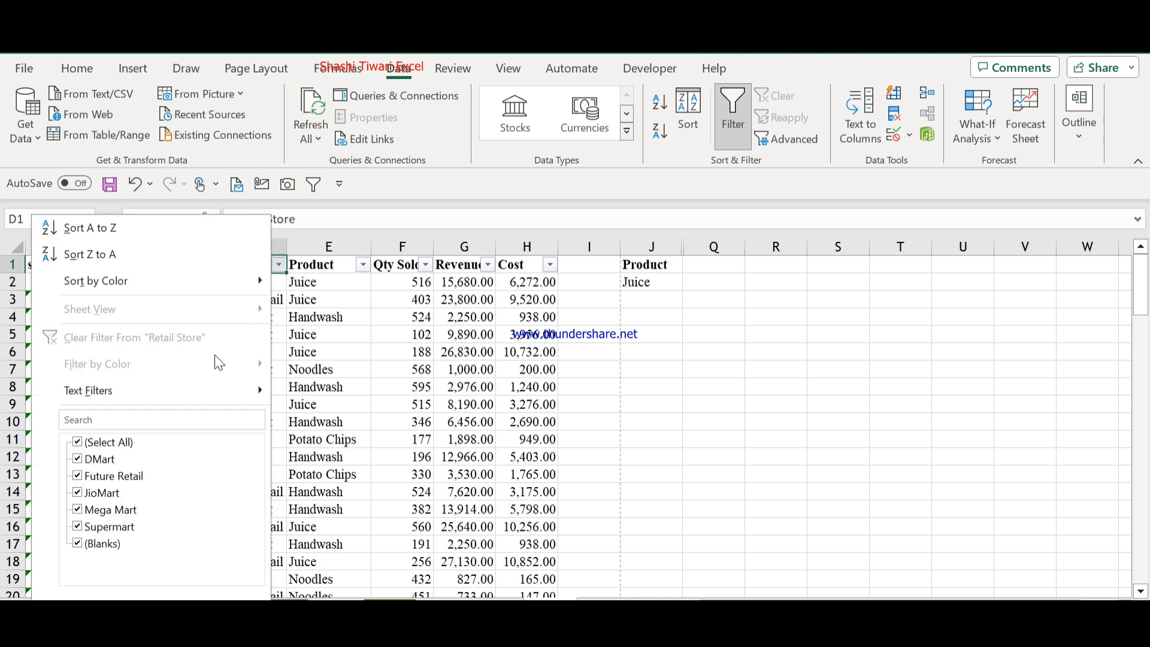
mouse_move(172, 398)
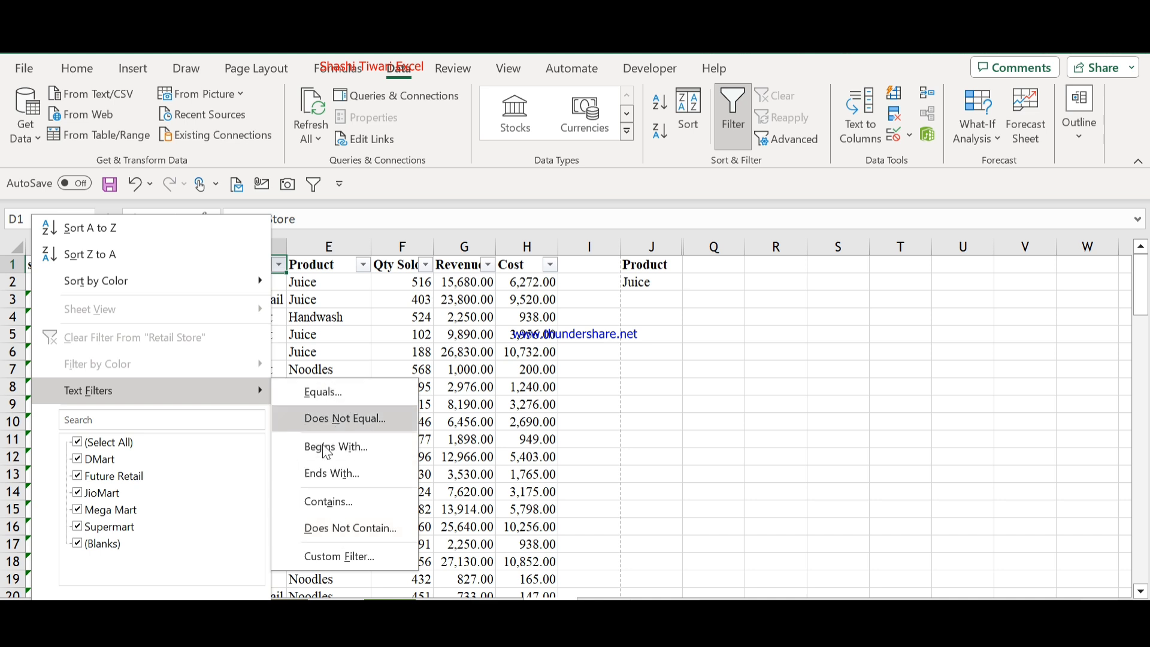
click(322, 363)
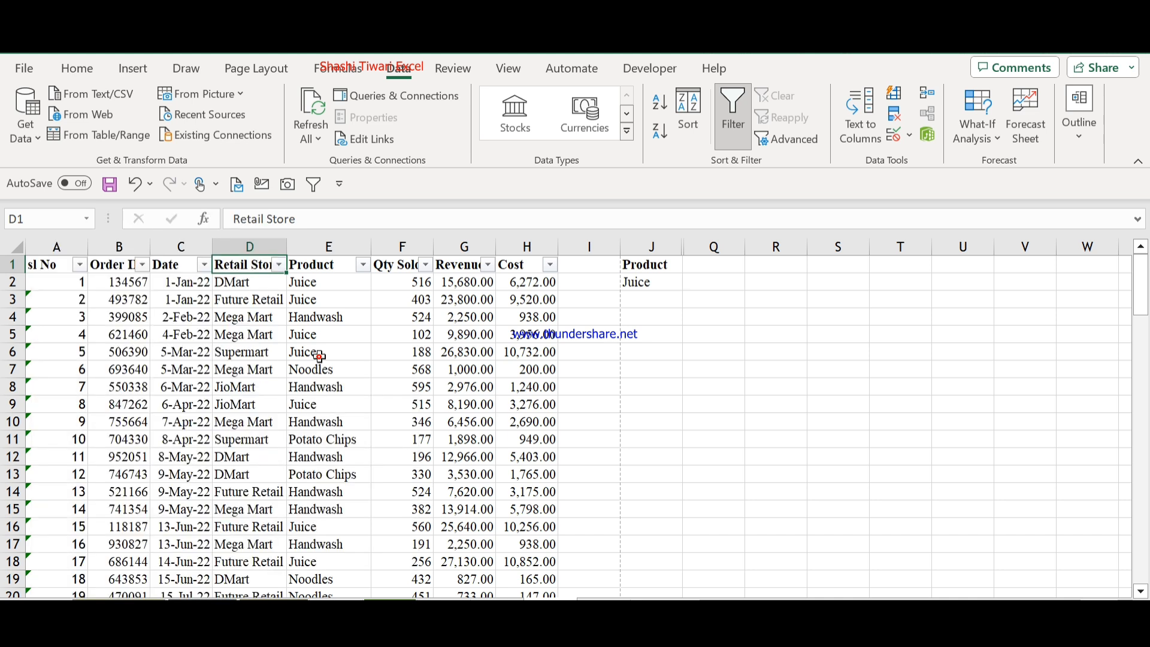
Compare the number filter conditions of the Qty Sold column with the filter options of the Retail Store column.
click(277, 264)
click(421, 322)
click(425, 266)
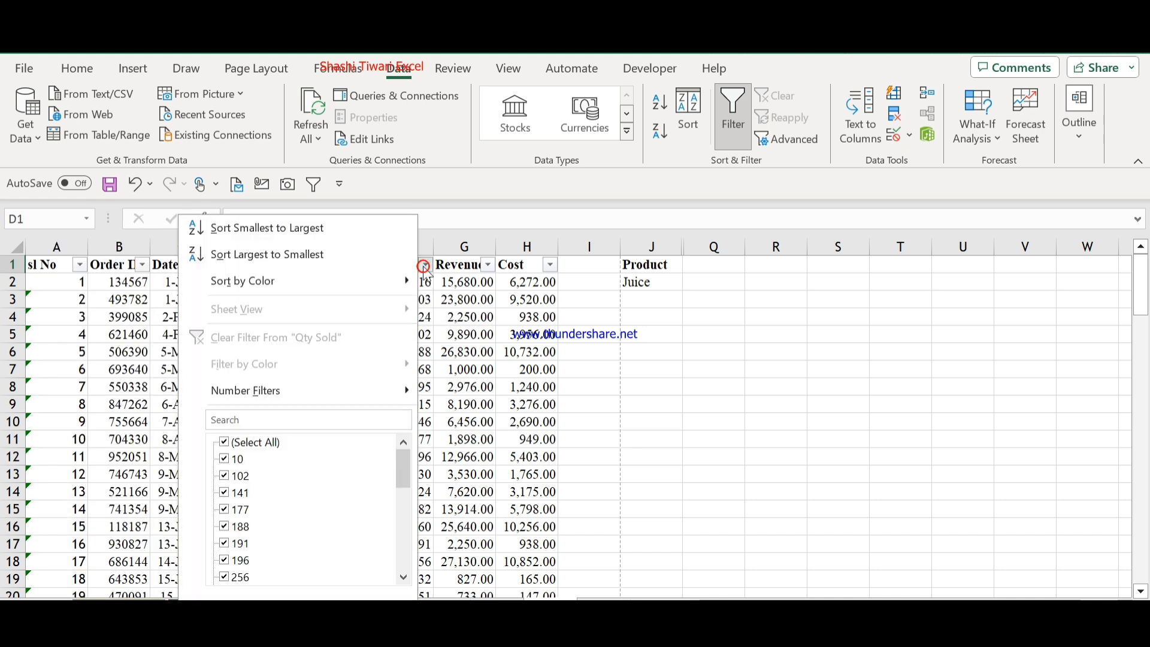
mouse_move(271, 391)
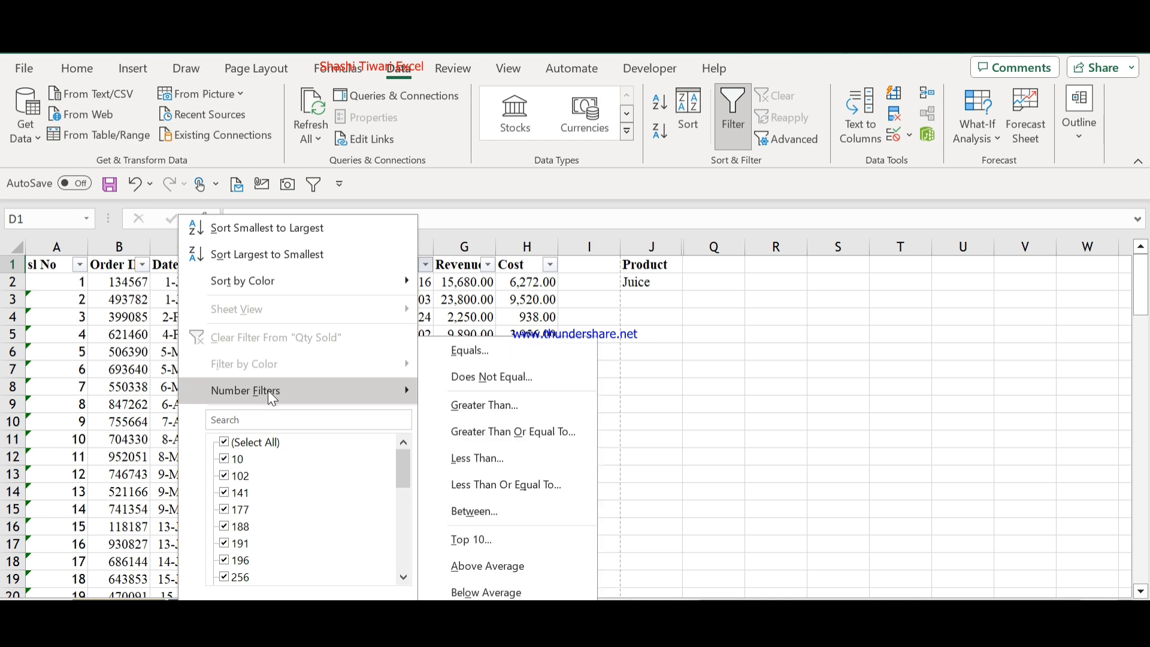
click(462, 320)
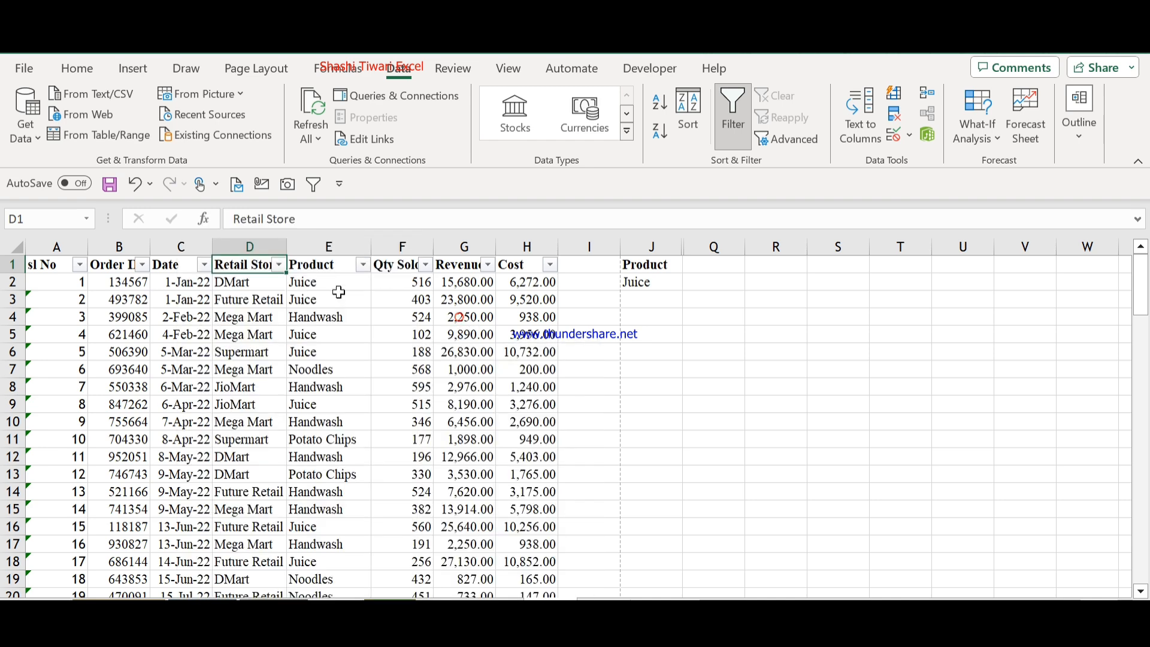
click(280, 265)
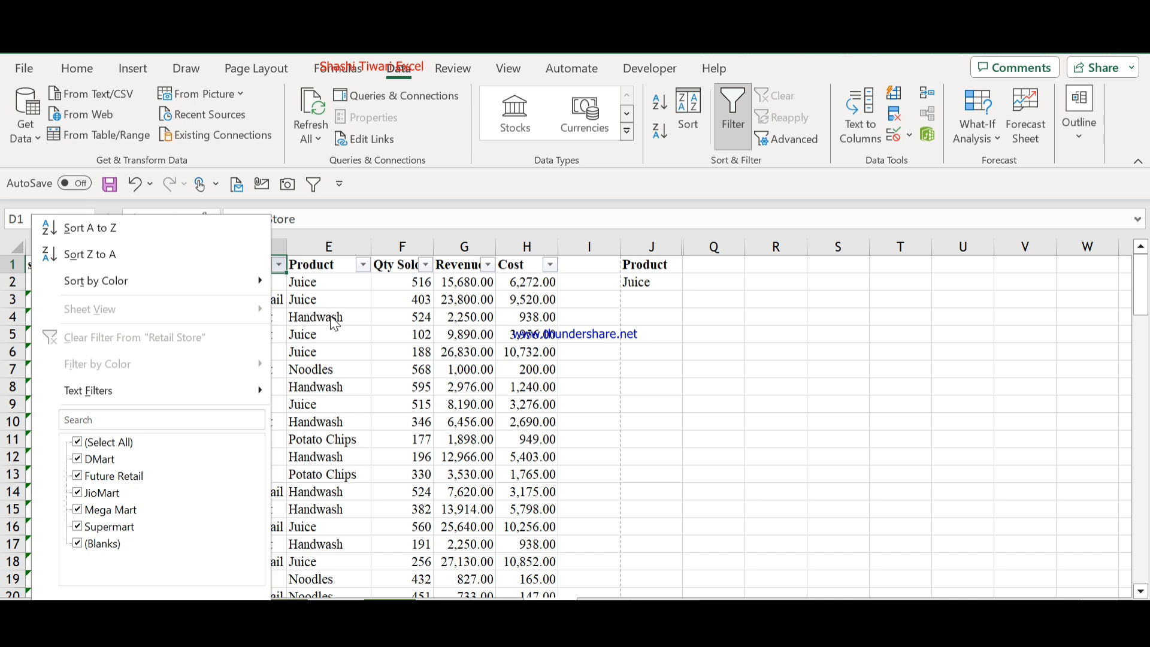
click(419, 263)
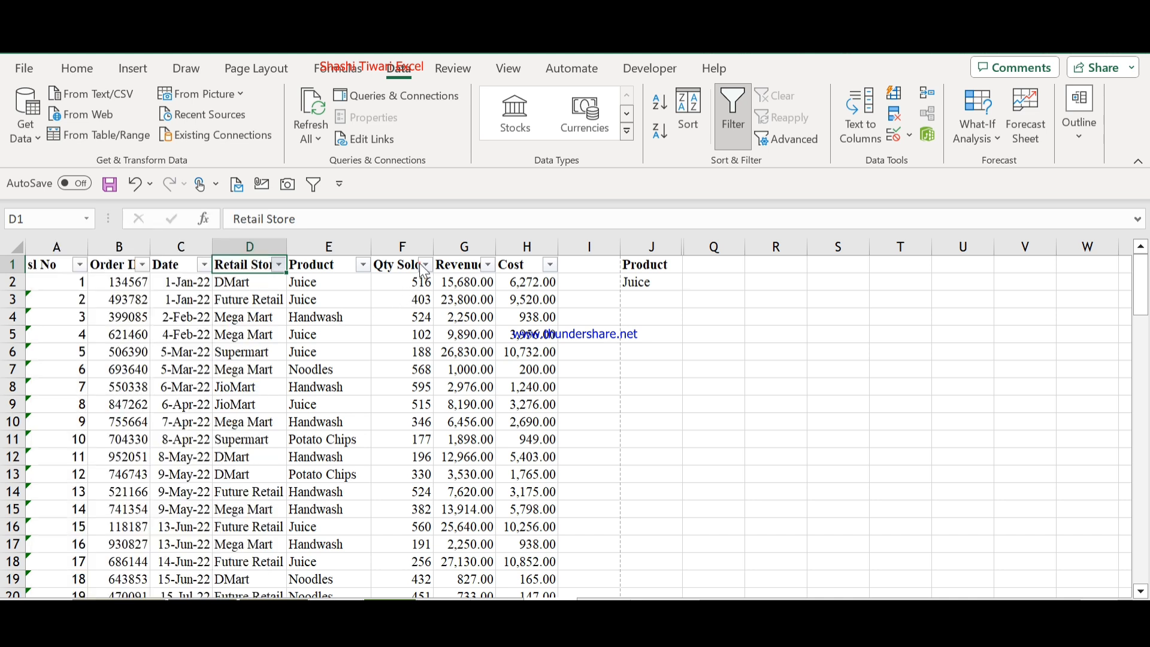
click(424, 265)
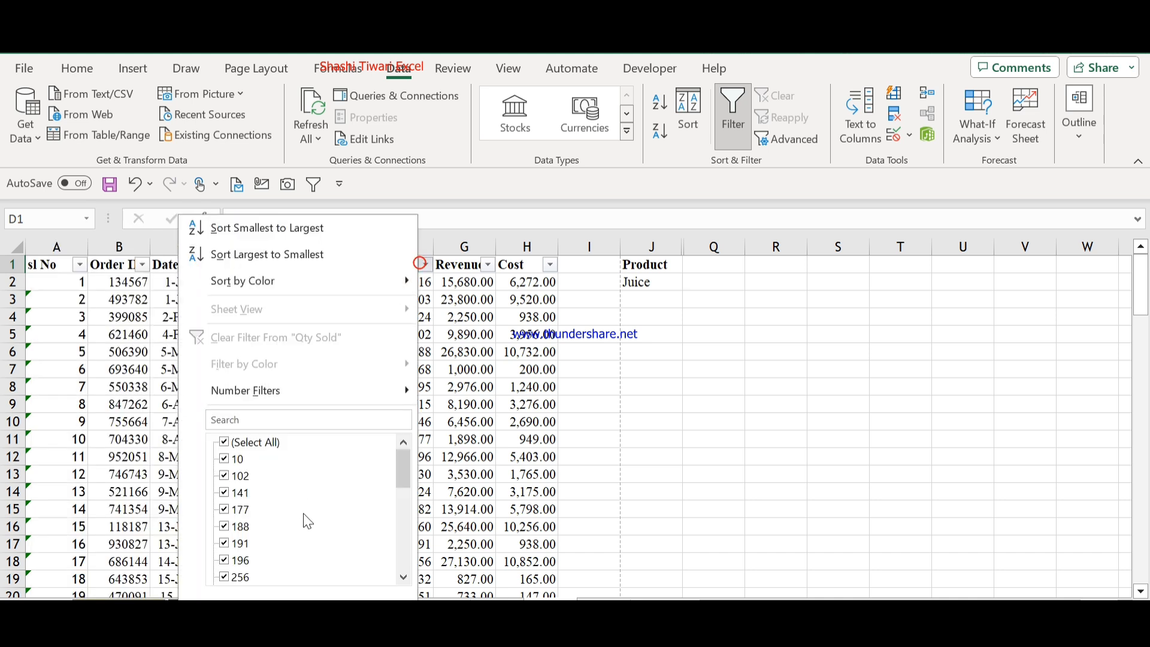
mouse_move(292, 395)
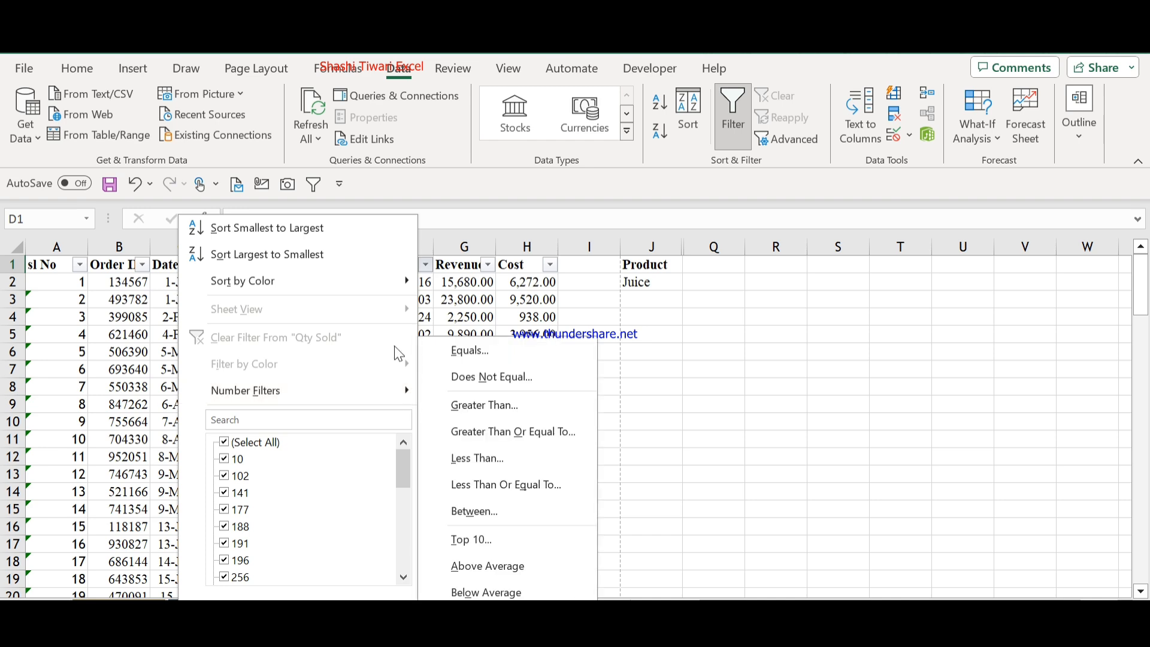
click(464, 320)
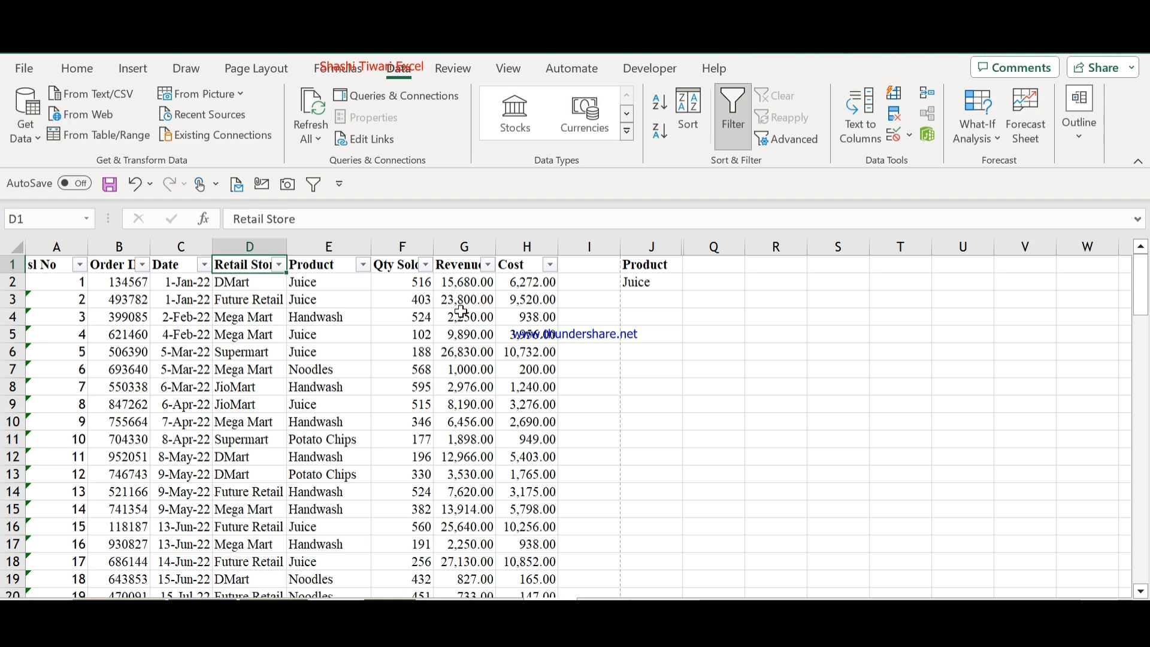
click(279, 265)
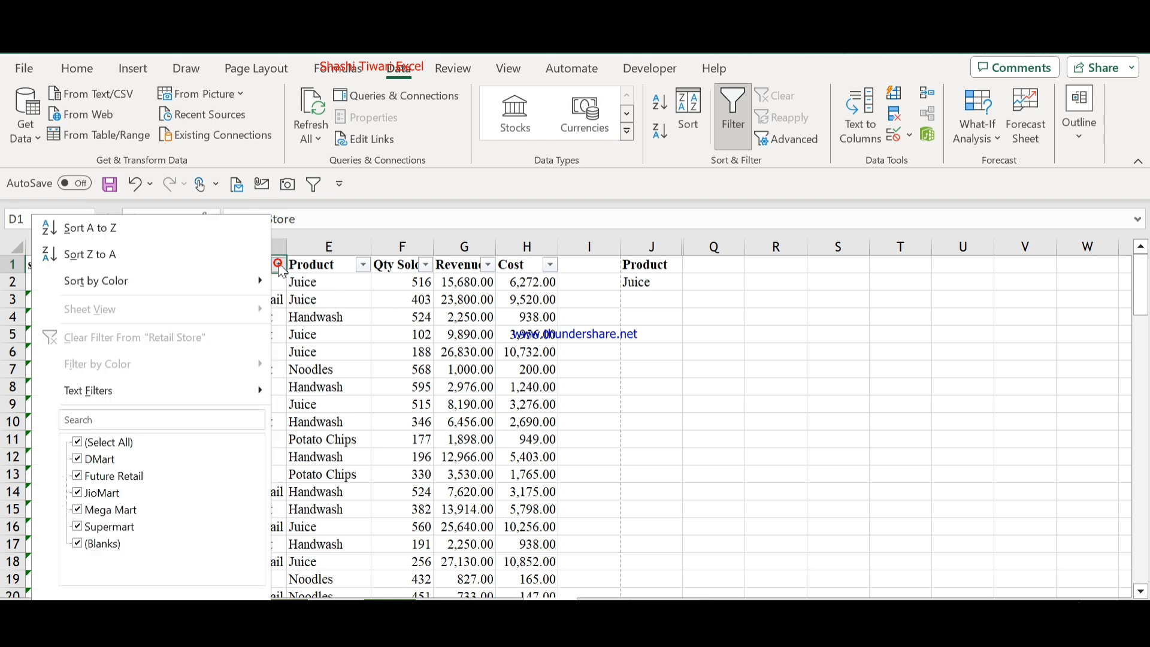
click(391, 361)
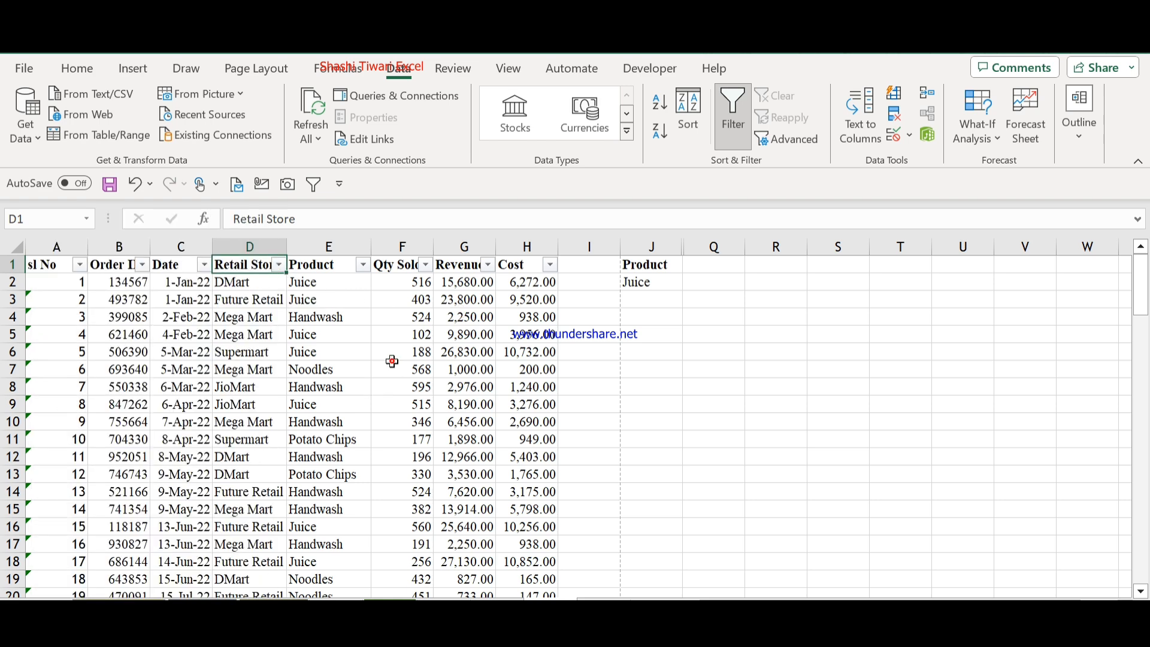
Filter the Retail Store column with an Equals text condition set to DMart.
click(279, 264)
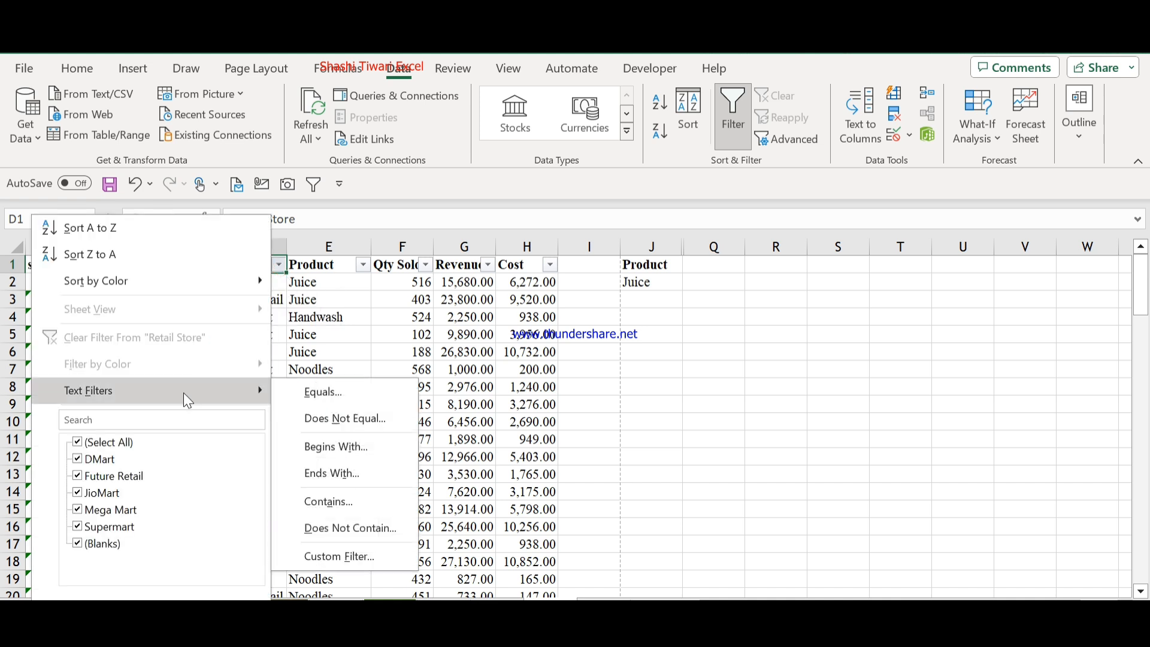
click(331, 394)
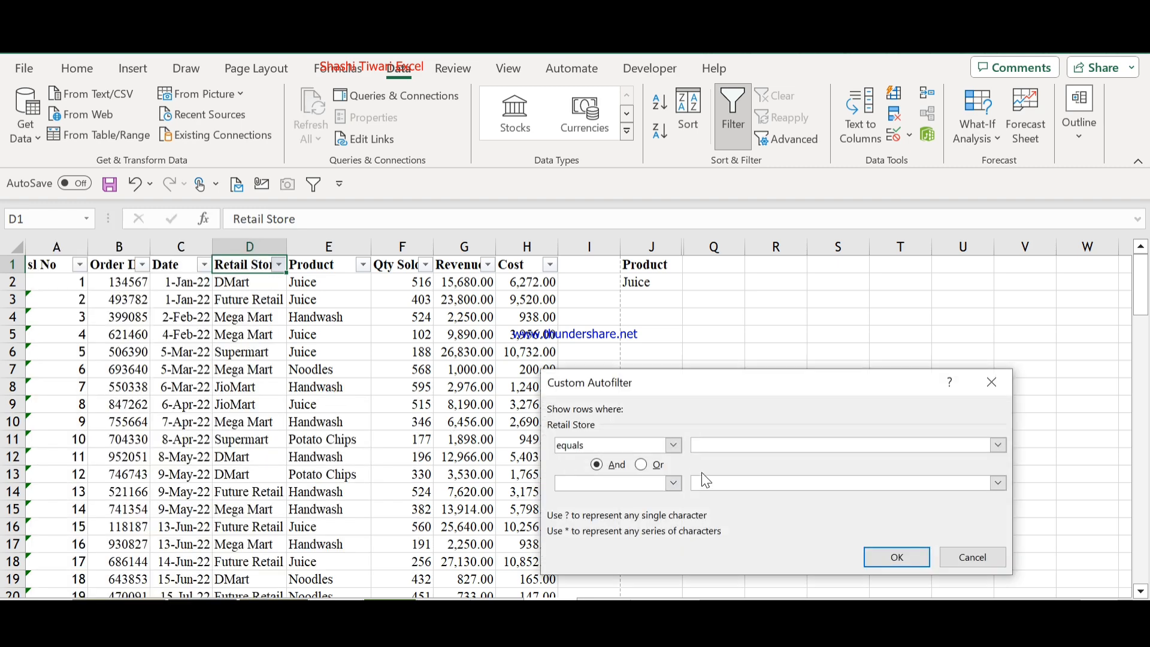
click(729, 444)
text(D)
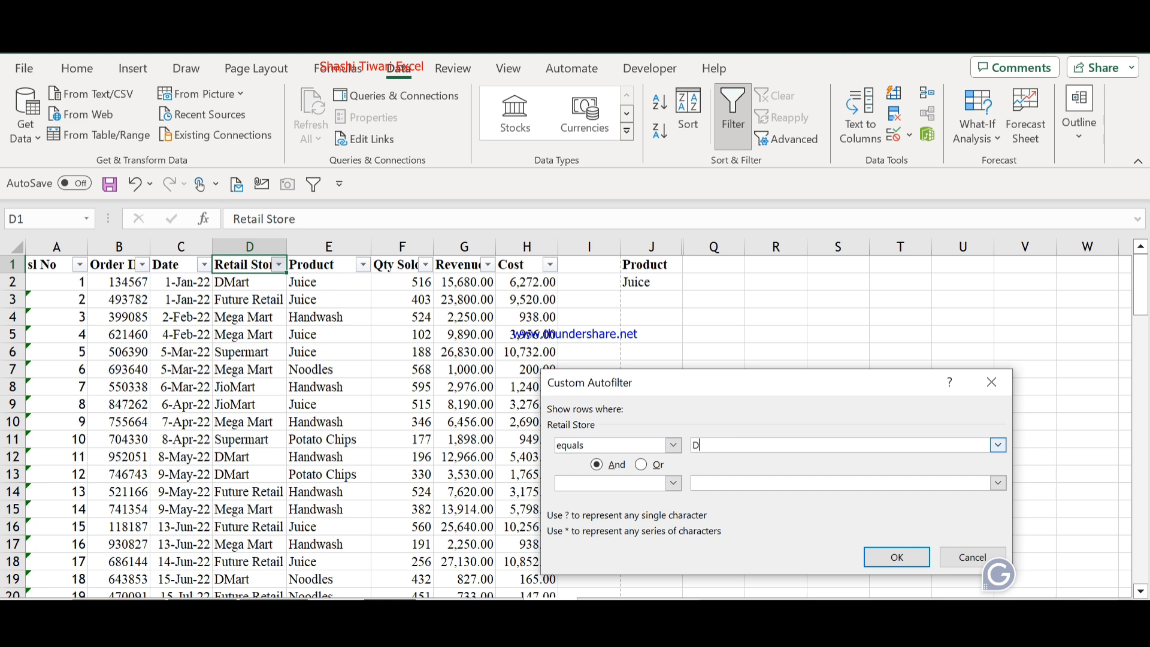
text(Mart)
click(902, 562)
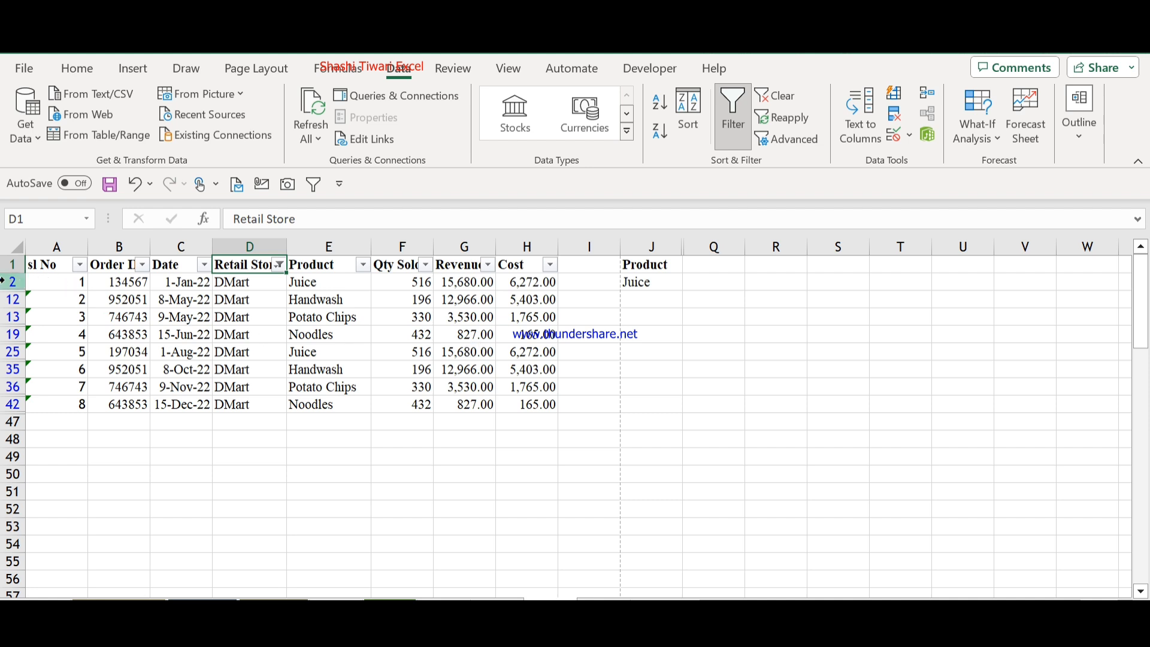
Inspect the sl No formulas in cells A12 and A2, and undo the DMart filter on Retail Store.
click(53, 297)
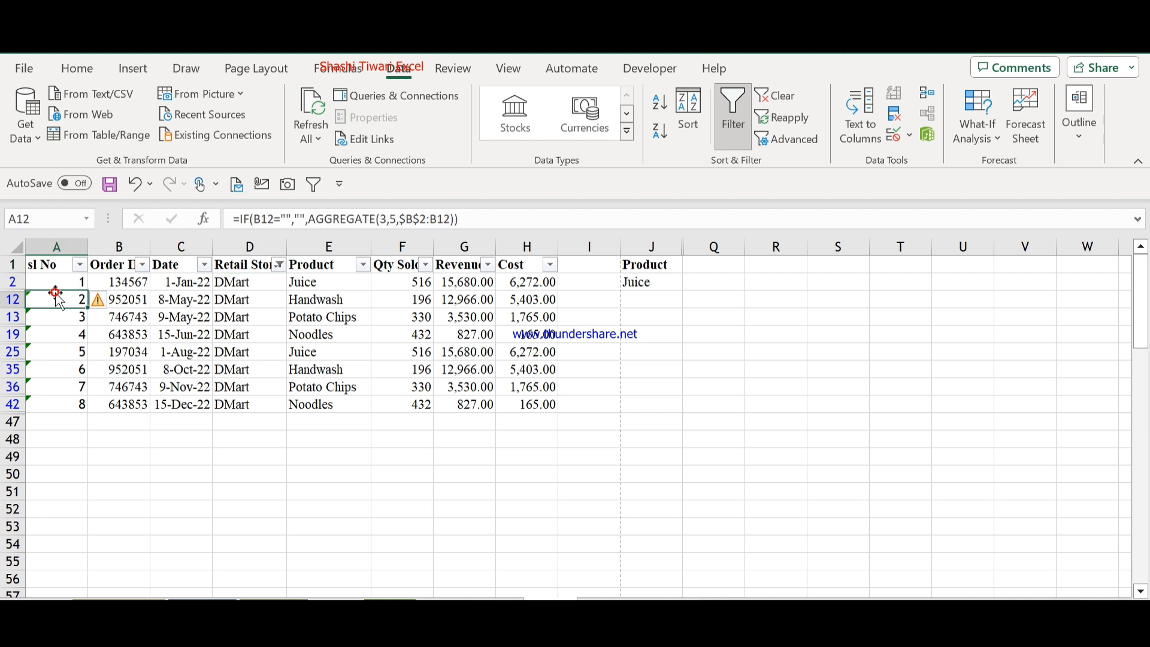
click(66, 285)
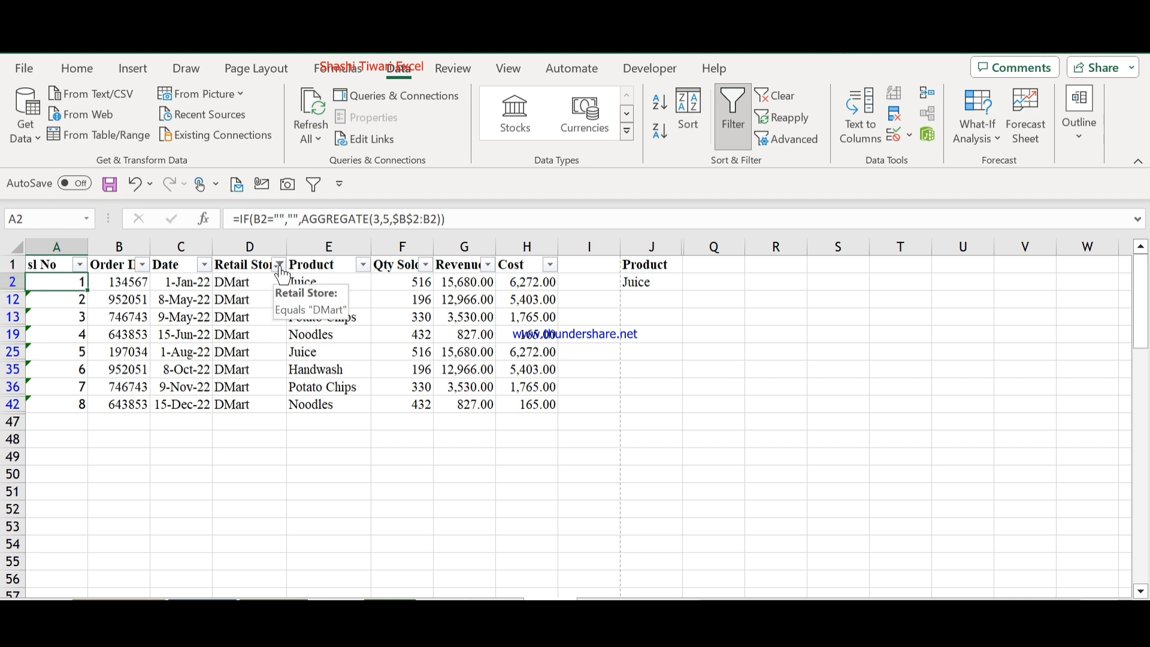
key(ctrl+z)
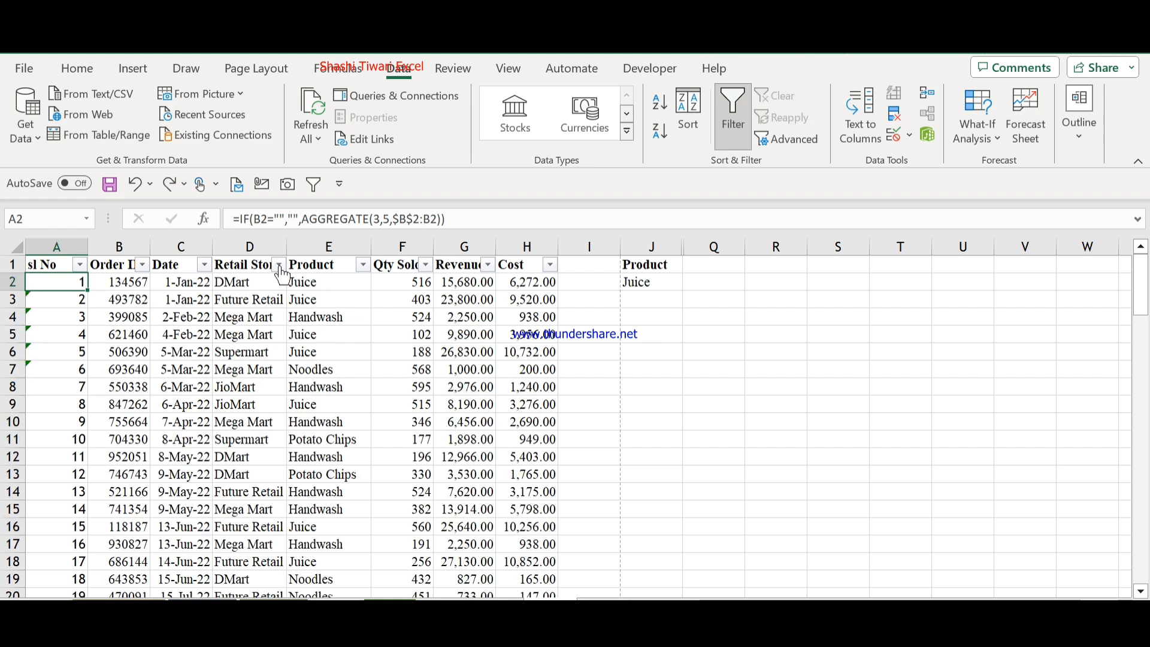
Filter the Retail Store column with a Does Not Equal text condition set to DMart.
click(280, 267)
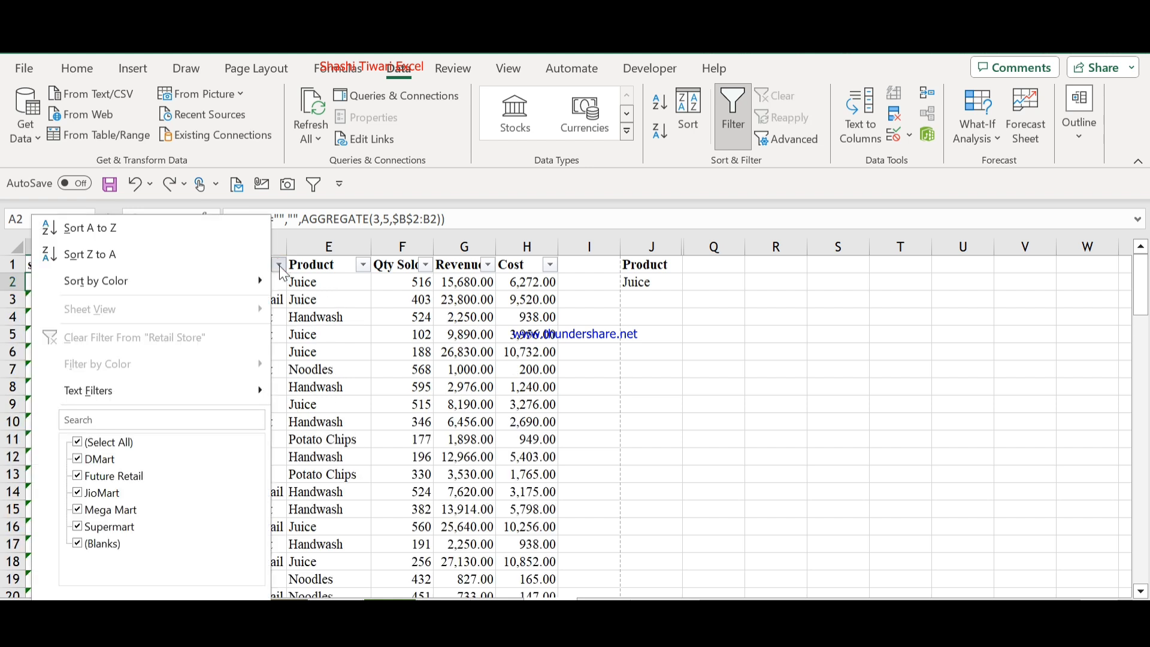
mouse_move(209, 390)
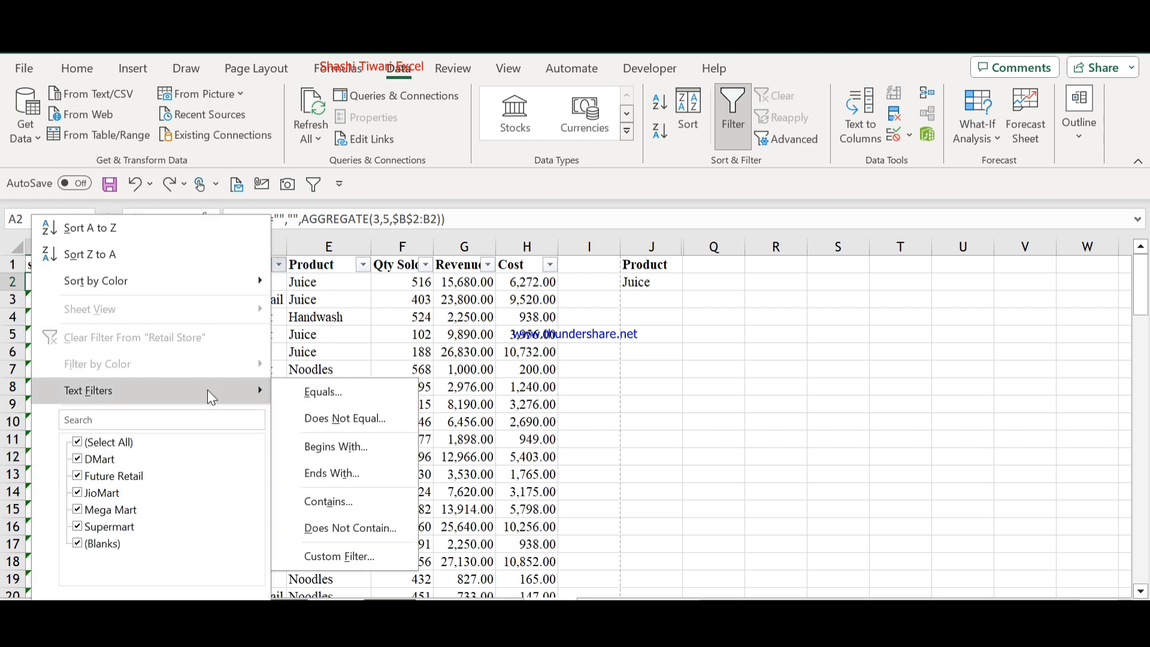
click(355, 420)
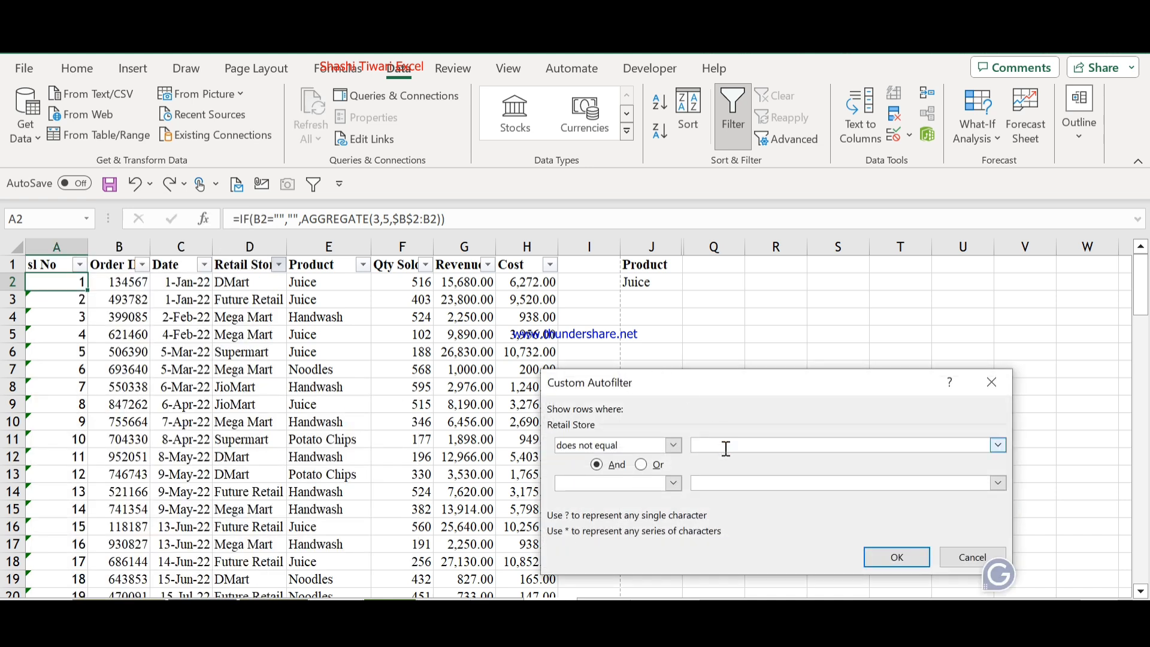
text(DMart)
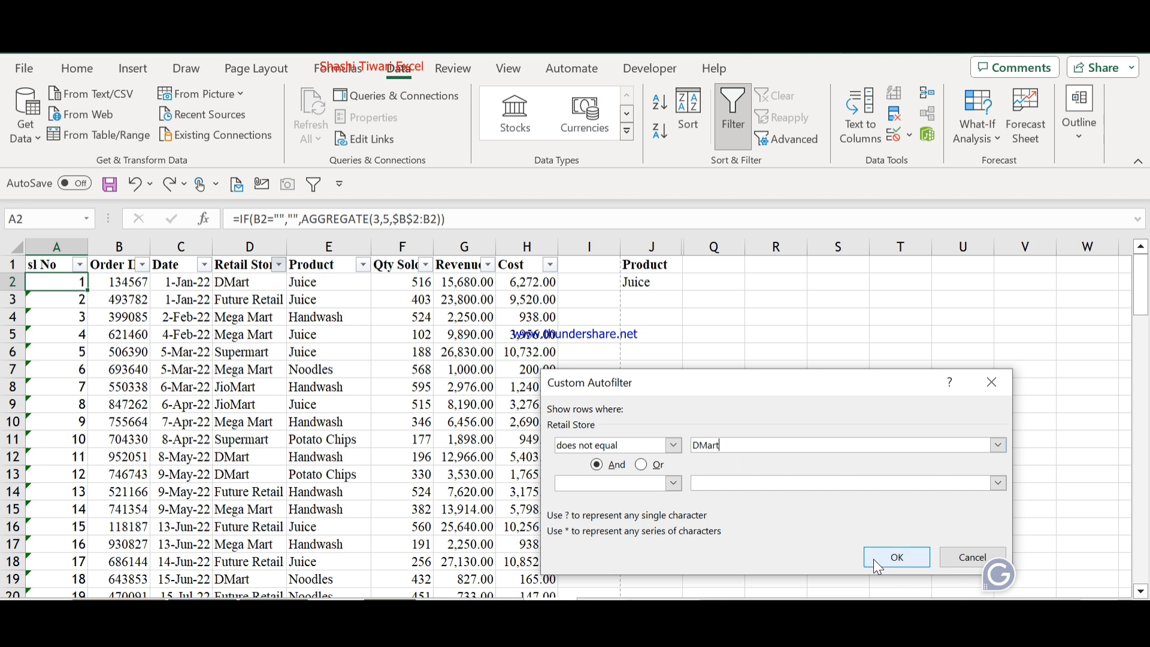
click(879, 565)
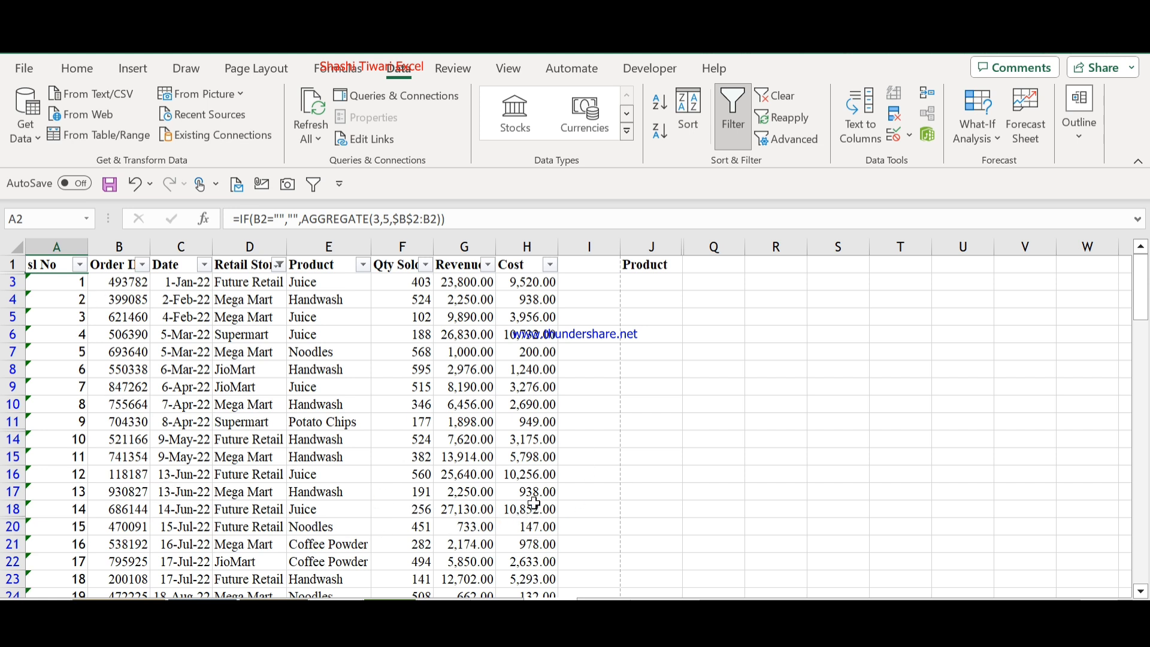
Review the Retail Store filter options and inspect the sl No formula in cell A3.
click(280, 265)
click(360, 364)
click(57, 284)
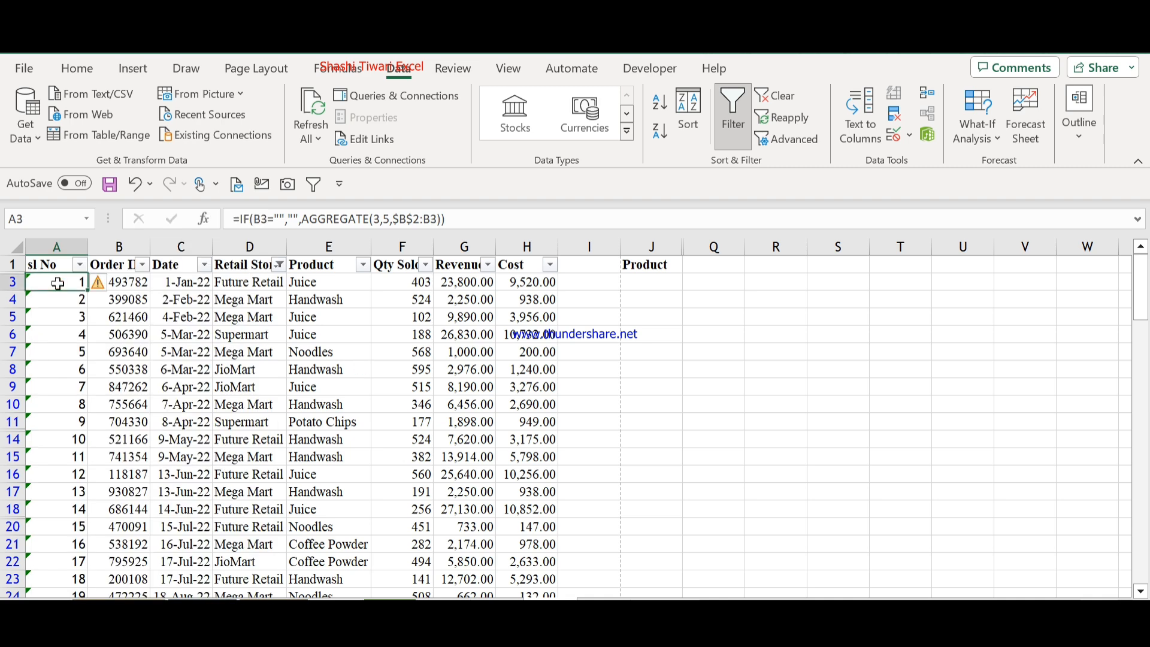
Examine the sl No numbering formulas down column A through the last filtered row, A45.
key(Down)
key(Down)
key(Down)
key(Down)
key(Down)
key(Down)
key(Down)
key(Down)
key(Down)
key(ctrl+Down)
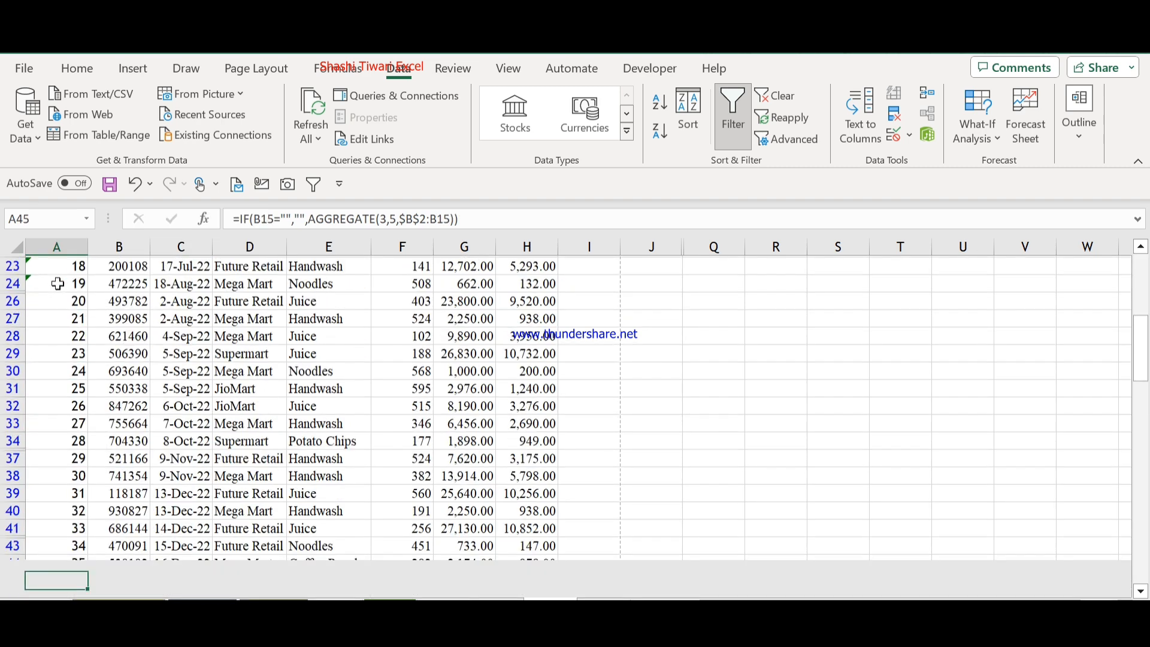
key(ctrl+shift+Up)
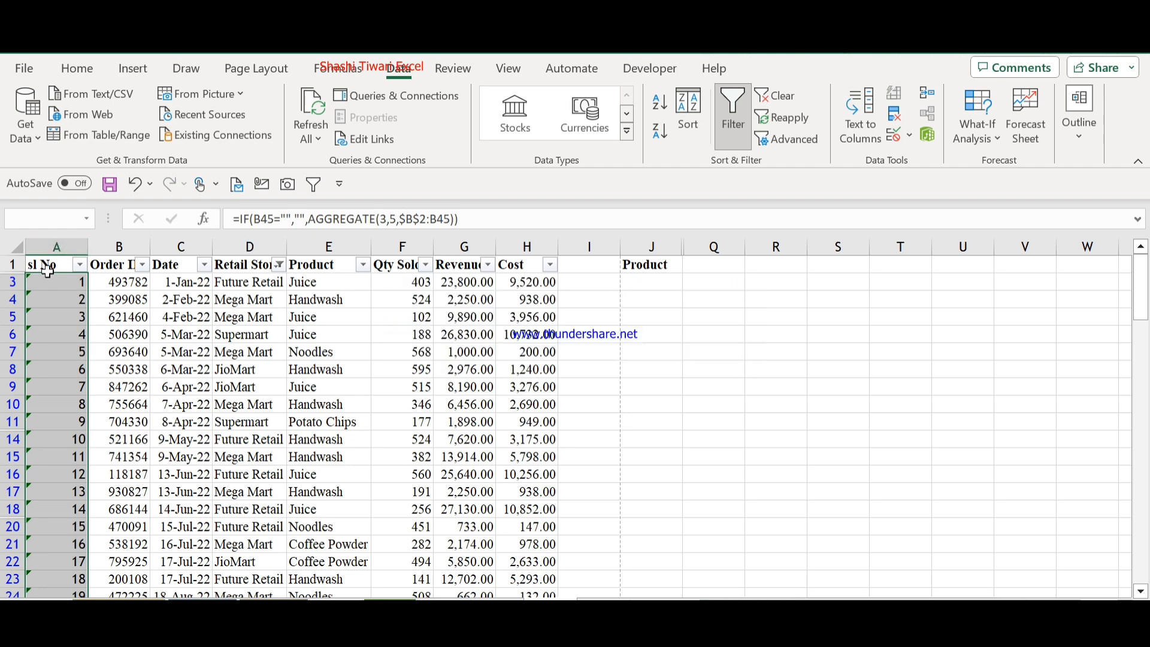
key(Down)
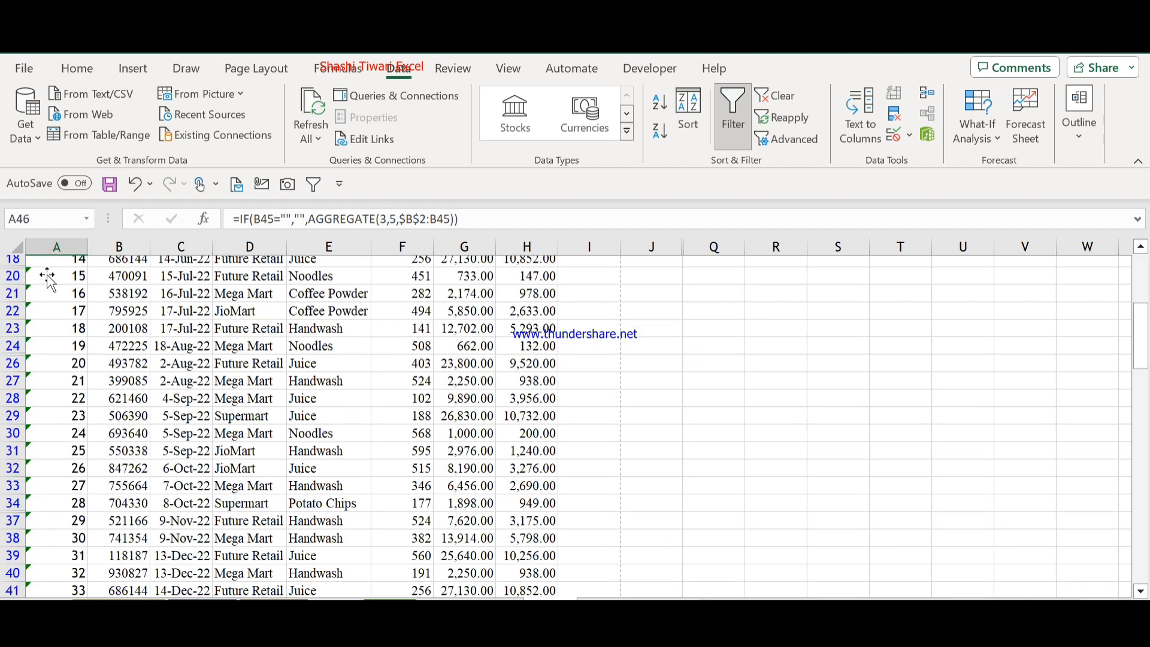
key(Up)
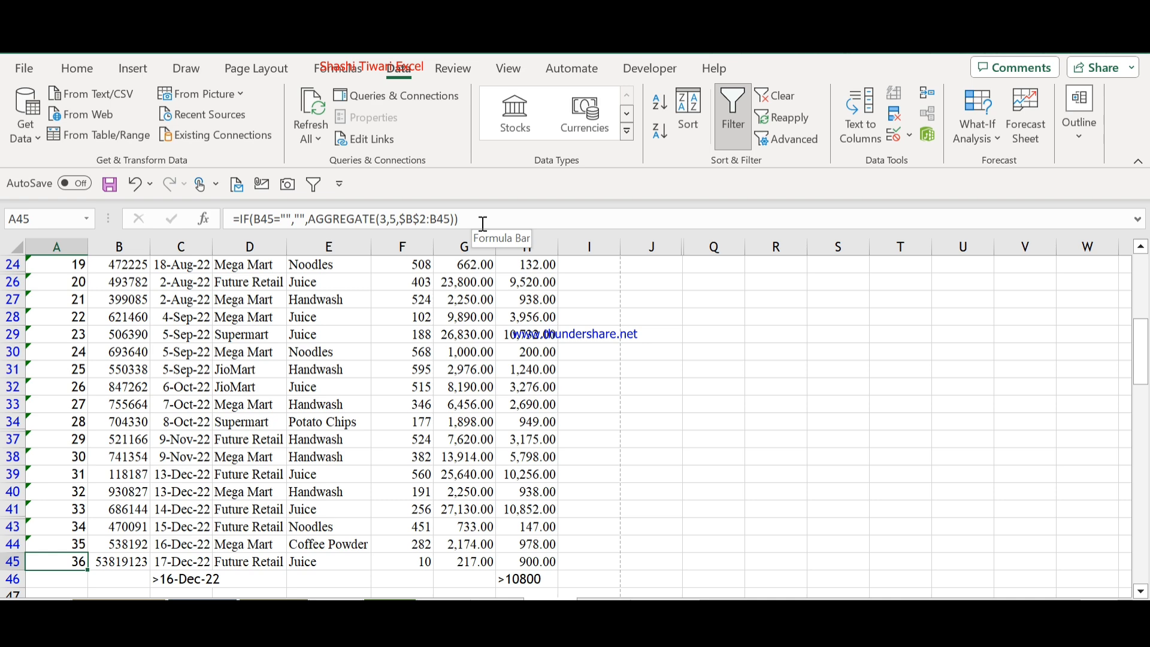
Return to the header row and undo the Does Not Equal DMart filter on the Retail Store column.
click(193, 432)
key(ctrl+Up)
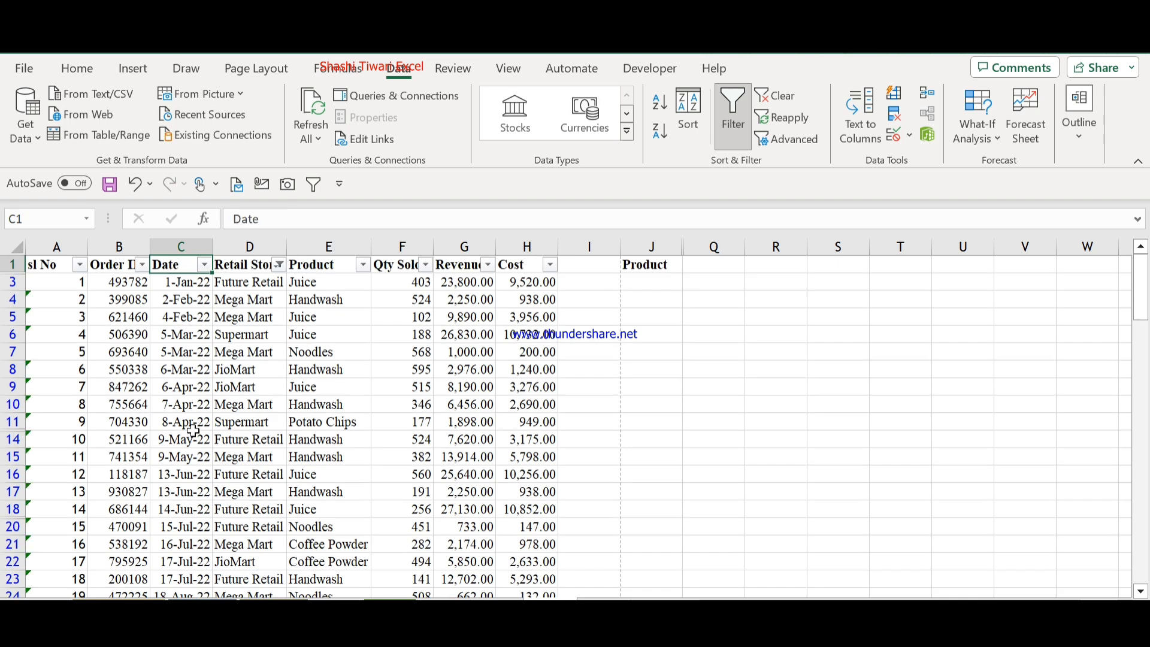
key(Left)
key(Left)
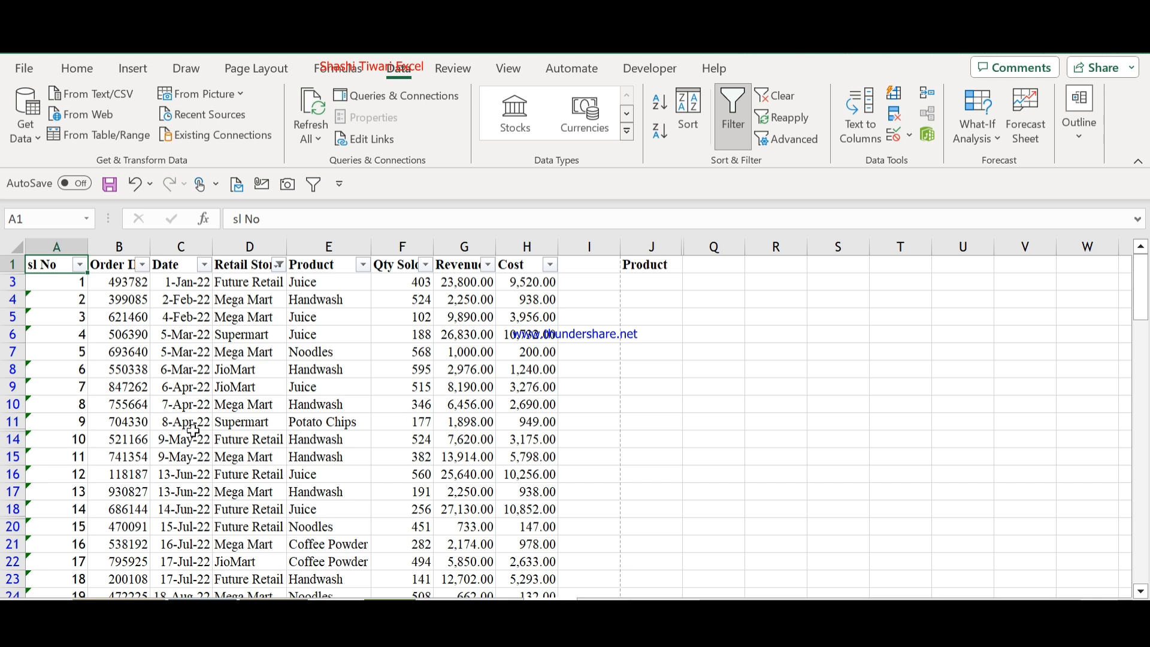
key(Down)
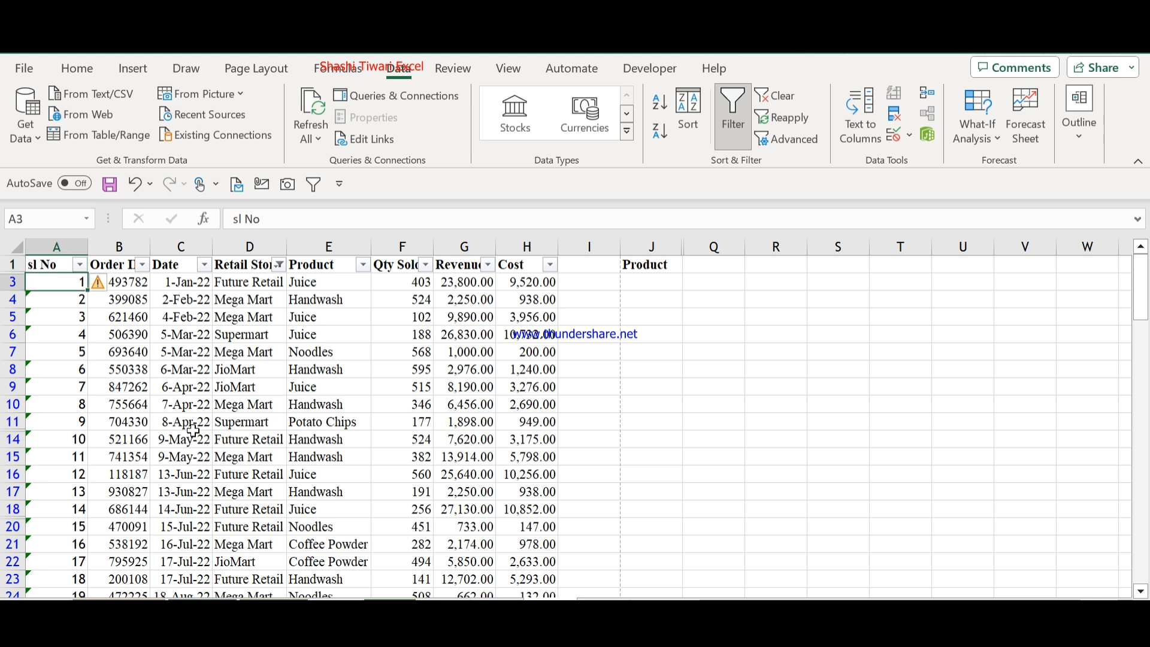
key(Up)
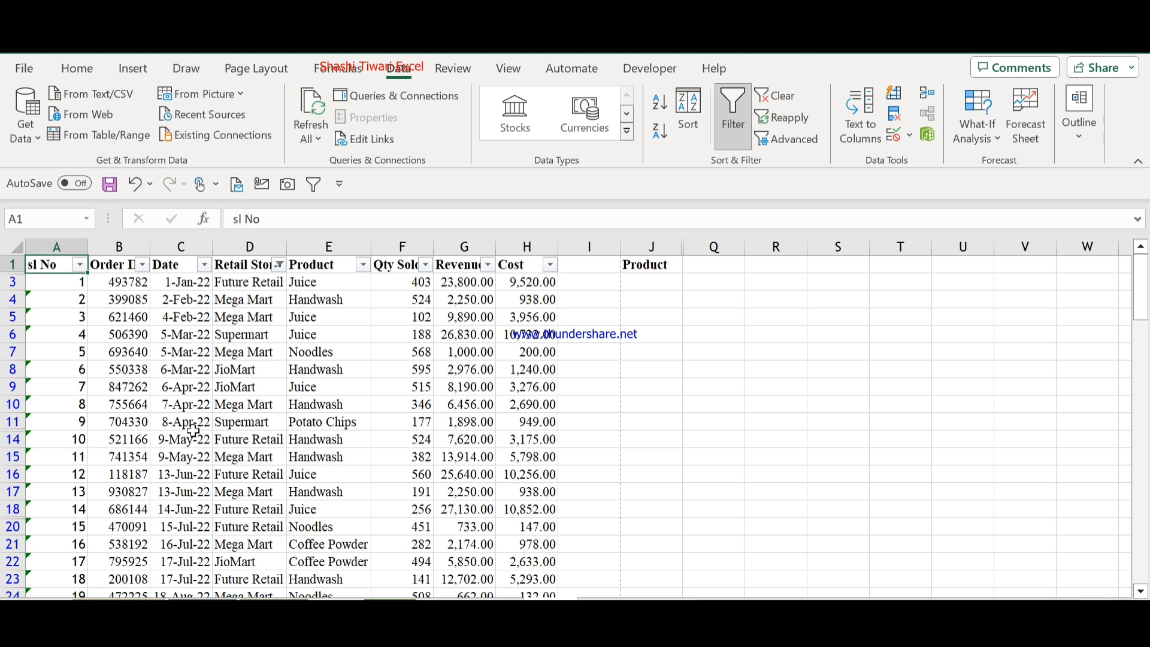
key(Right)
key(Right)
key(Right)
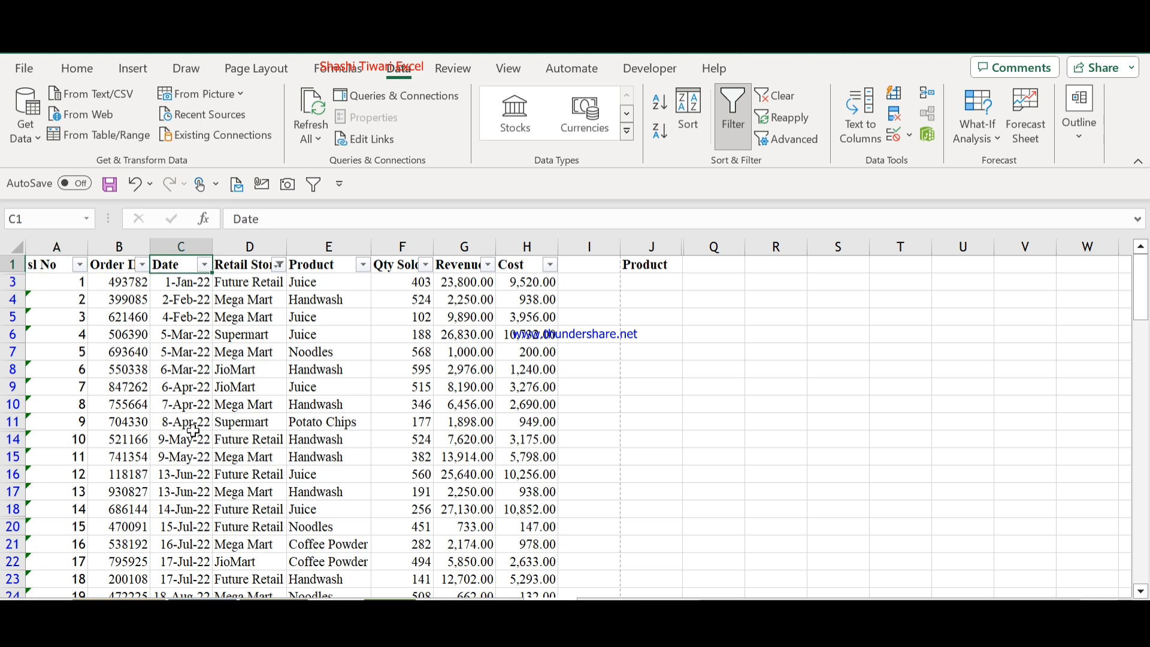
key(ctrl+z)
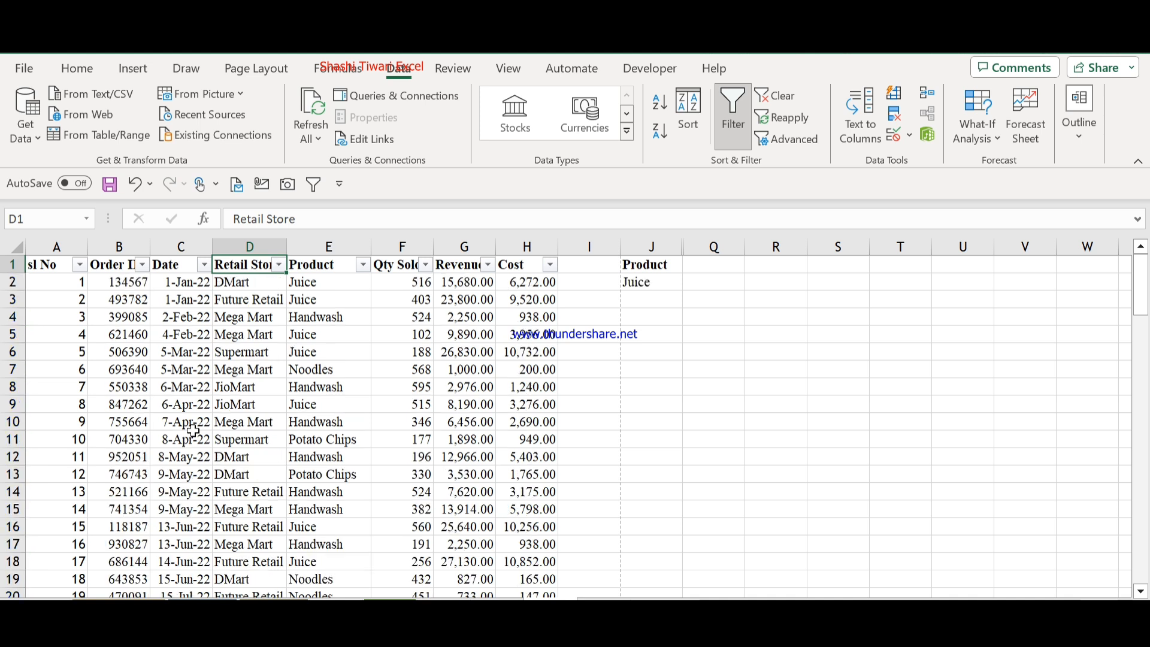
Review the Retail Store column's text filter conditions and value checklist without applying a filter.
key(Right)
key(Right)
key(Right)
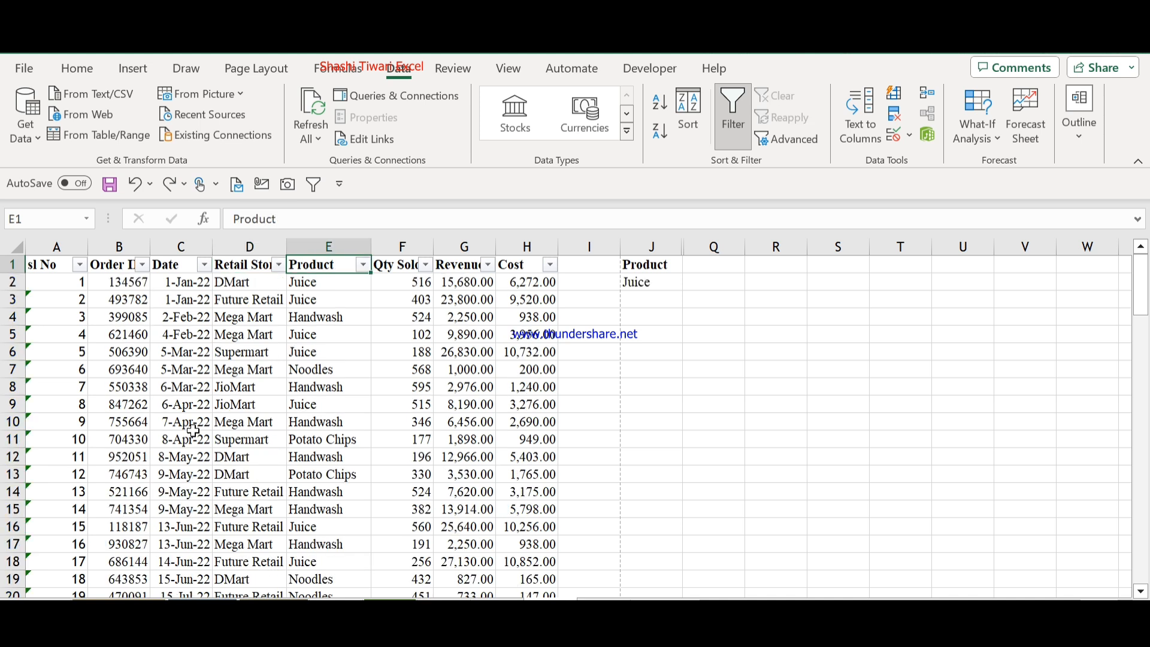
click(279, 267)
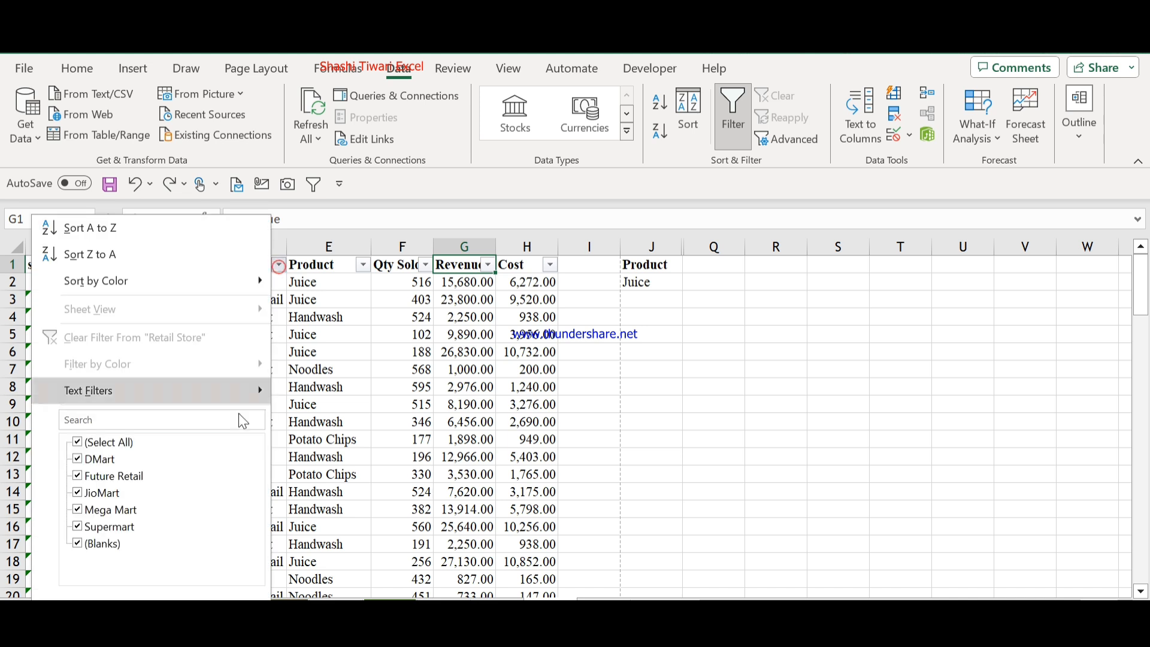
mouse_move(177, 388)
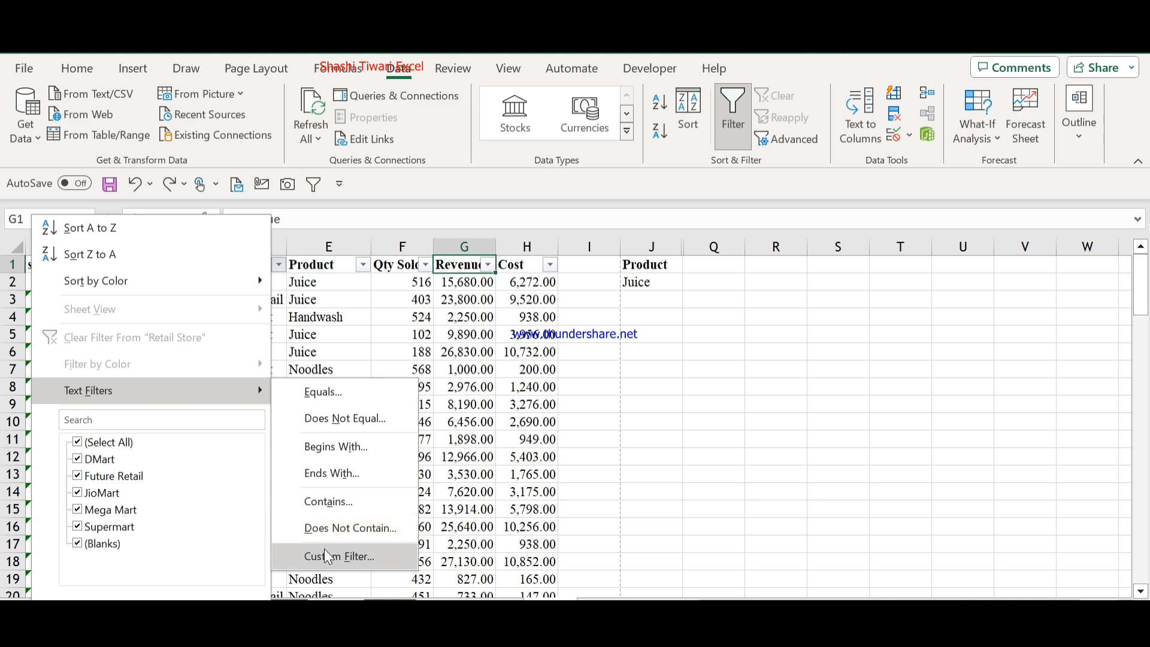
click(384, 313)
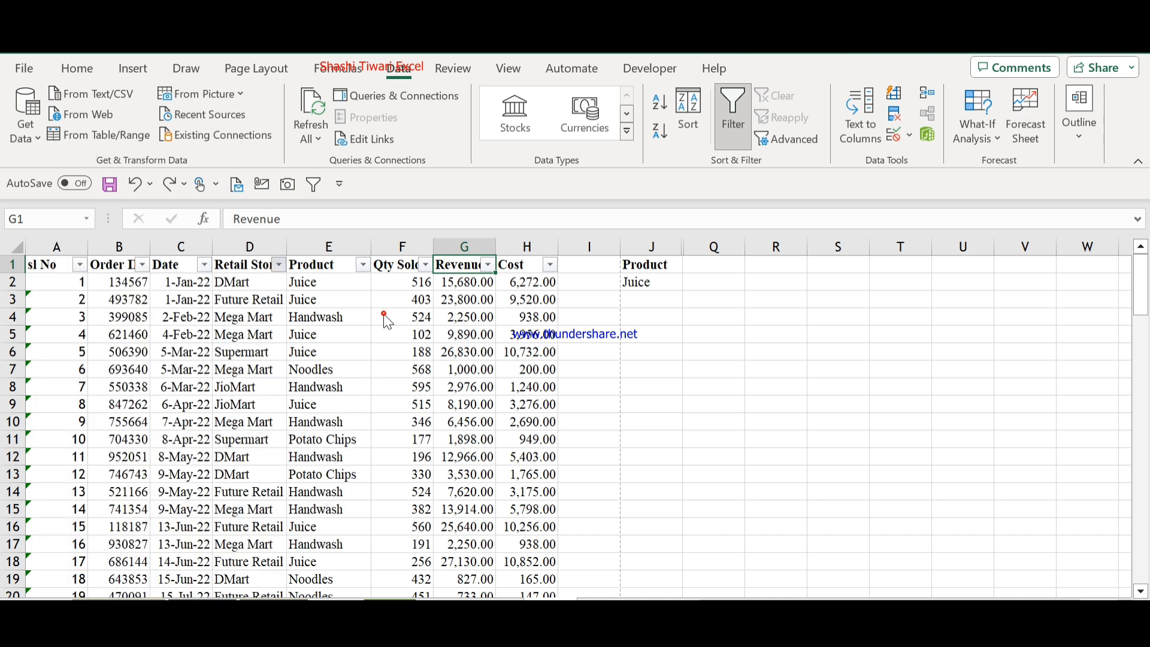
click(278, 267)
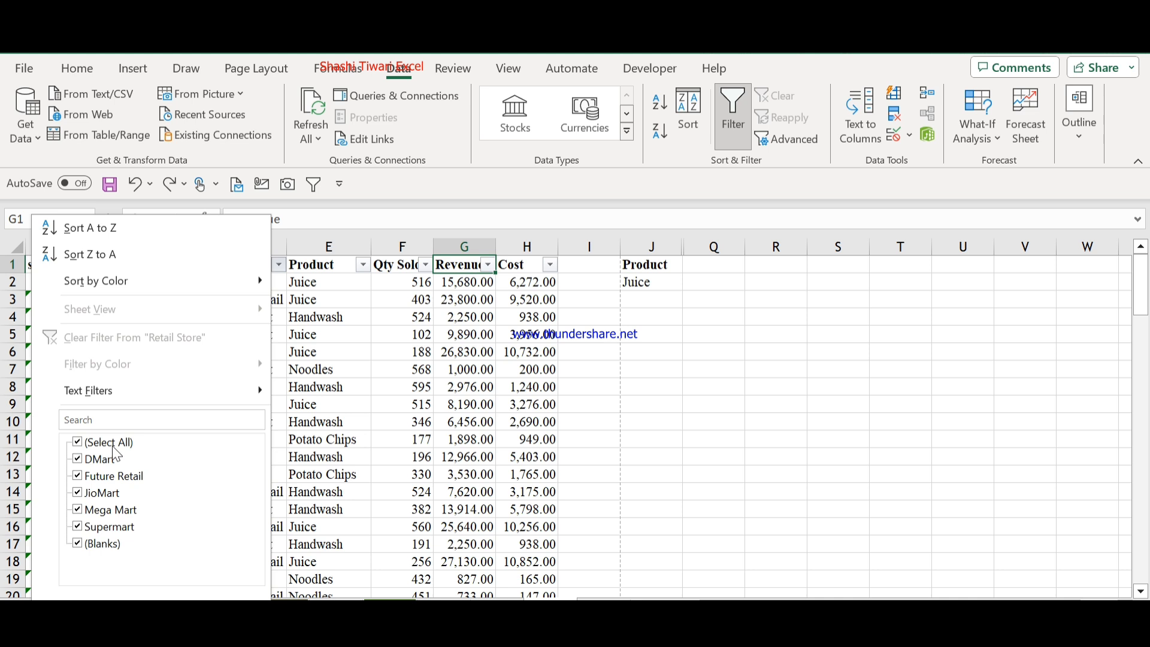
click(96, 444)
click(324, 461)
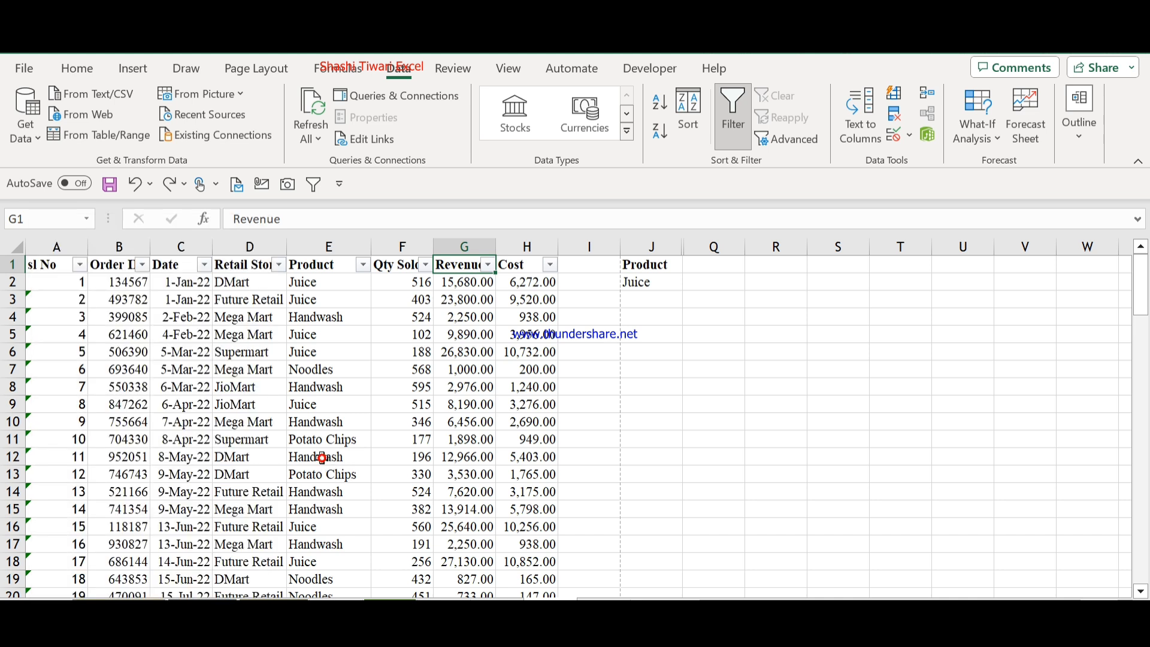
Filter the Qty Sold column to show the top 10 items.
click(410, 266)
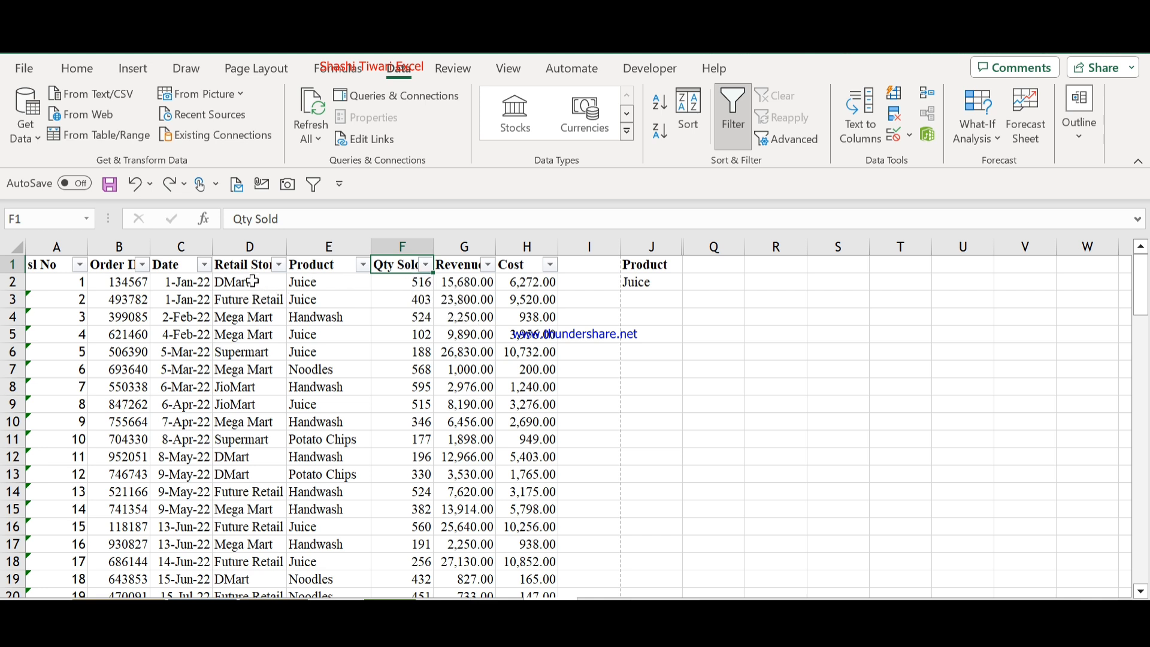
click(426, 266)
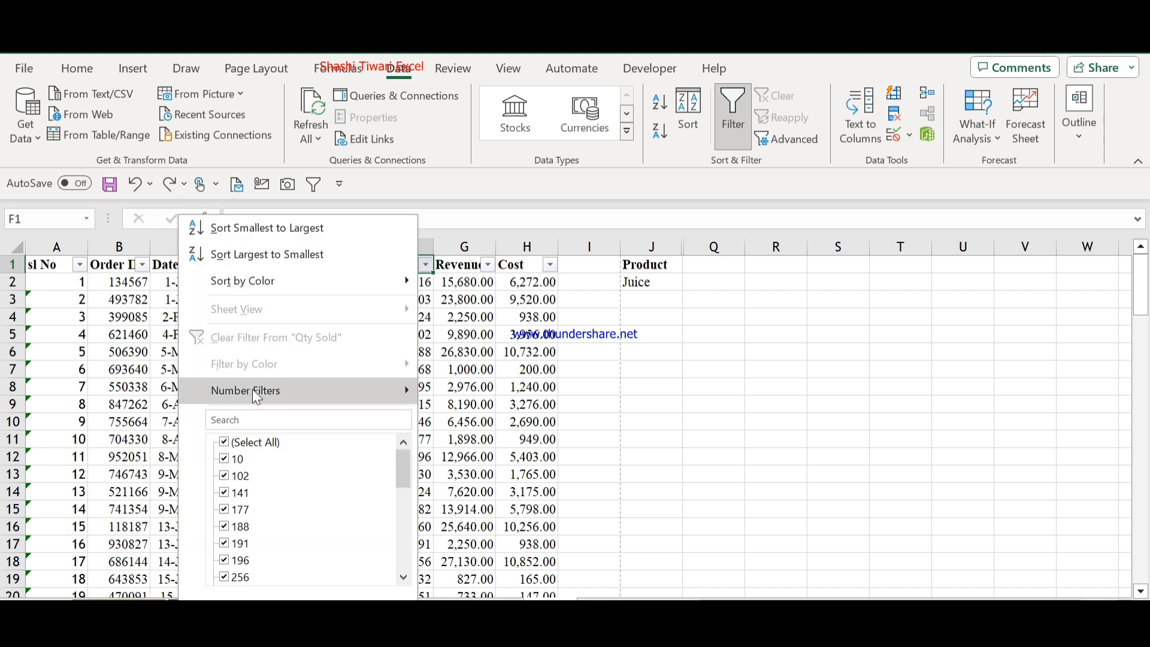
mouse_move(254, 390)
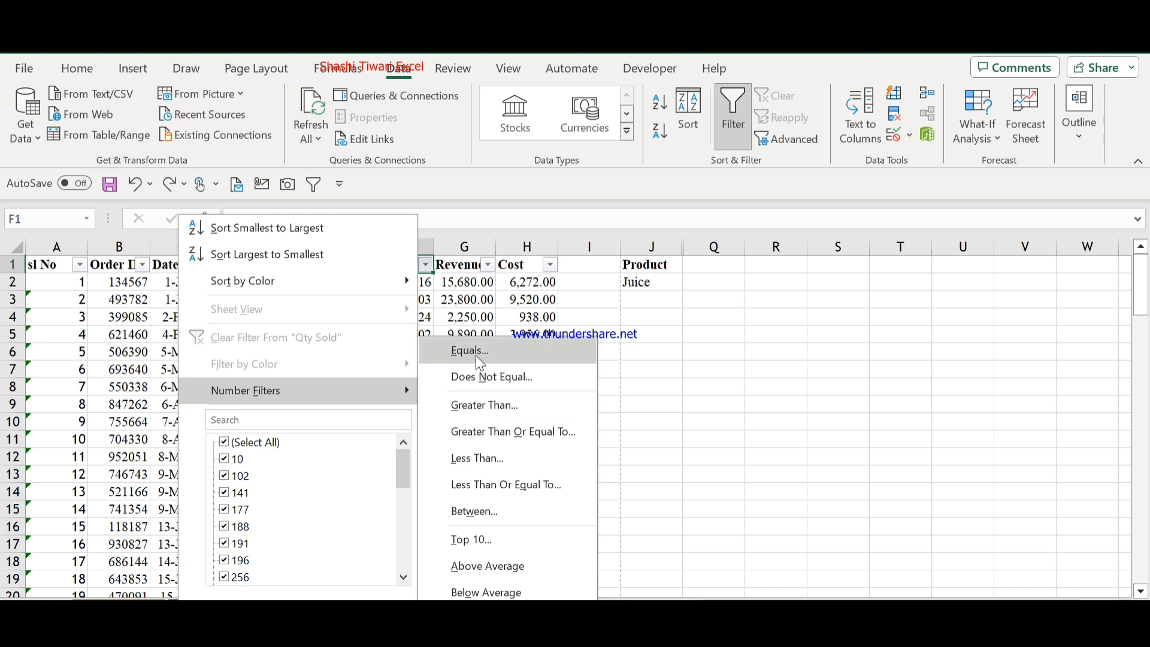
click(472, 541)
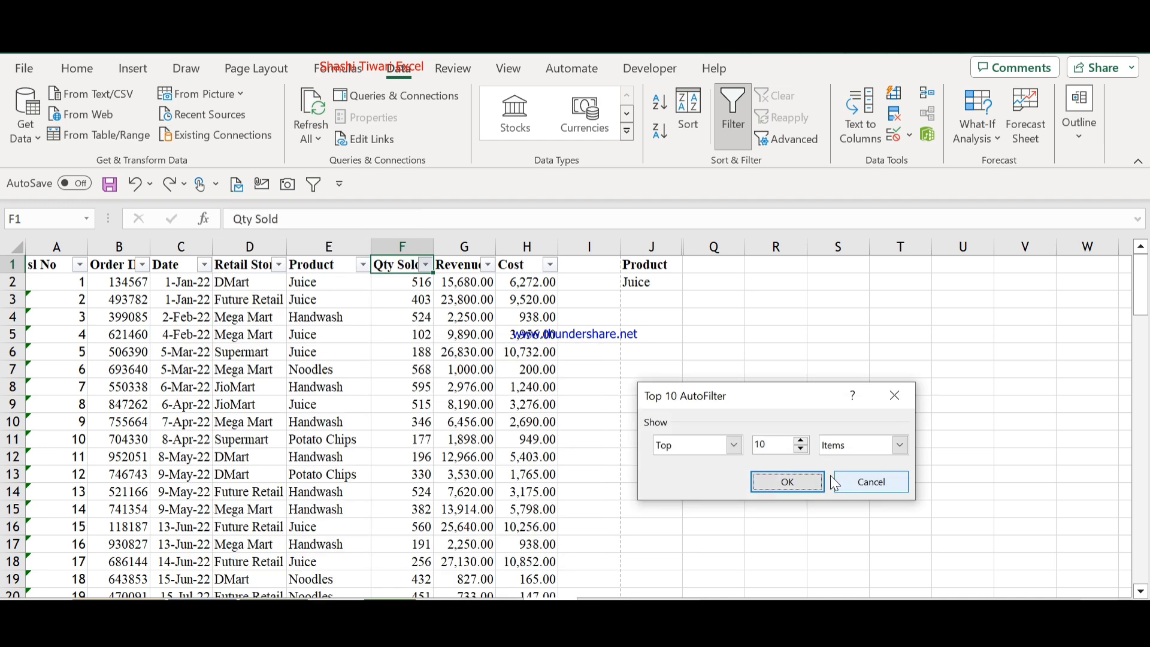
click(796, 481)
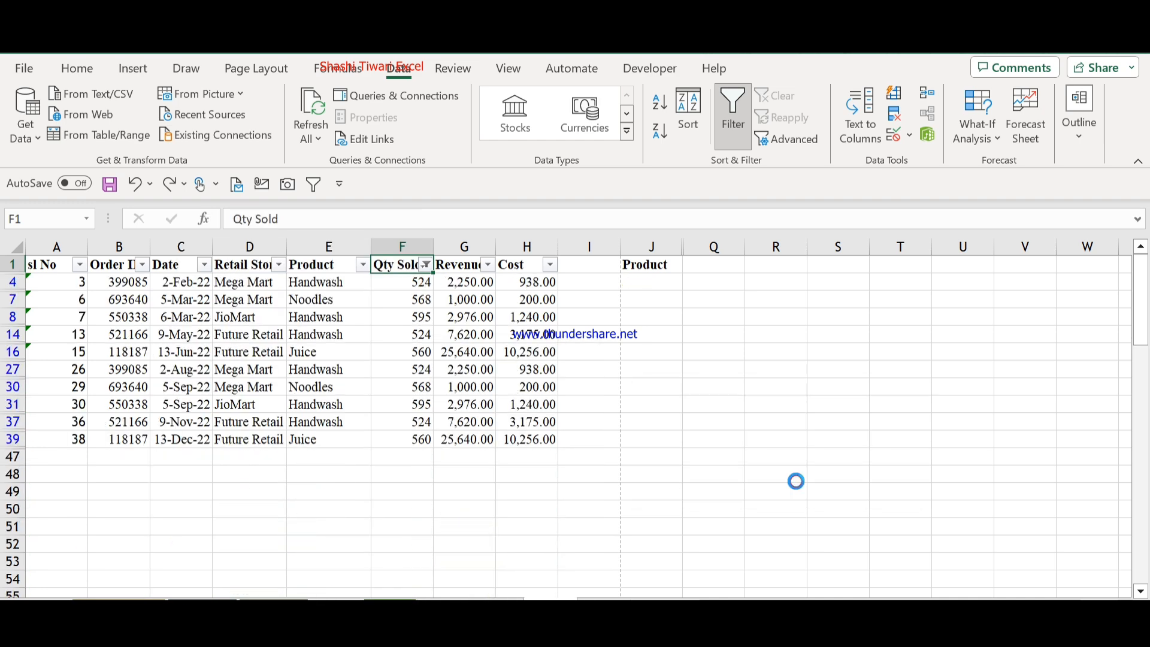
Examine the filtered Qty Sold values and the sl No numbering of the visible rows.
drag(388, 282, 399, 443)
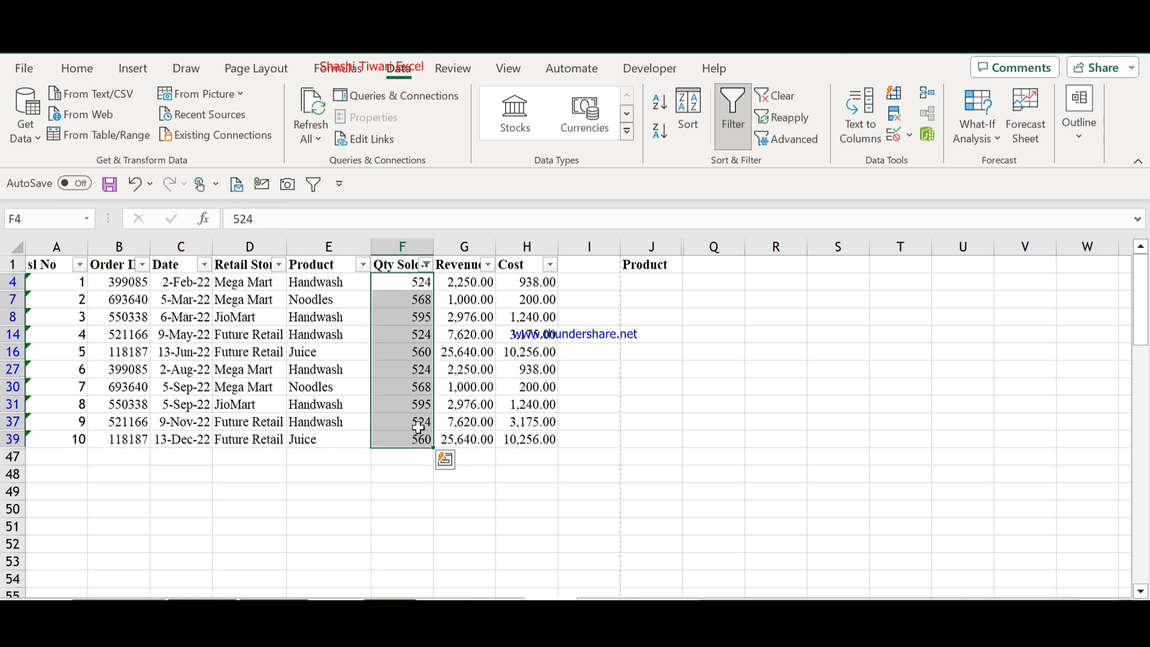
click(65, 279)
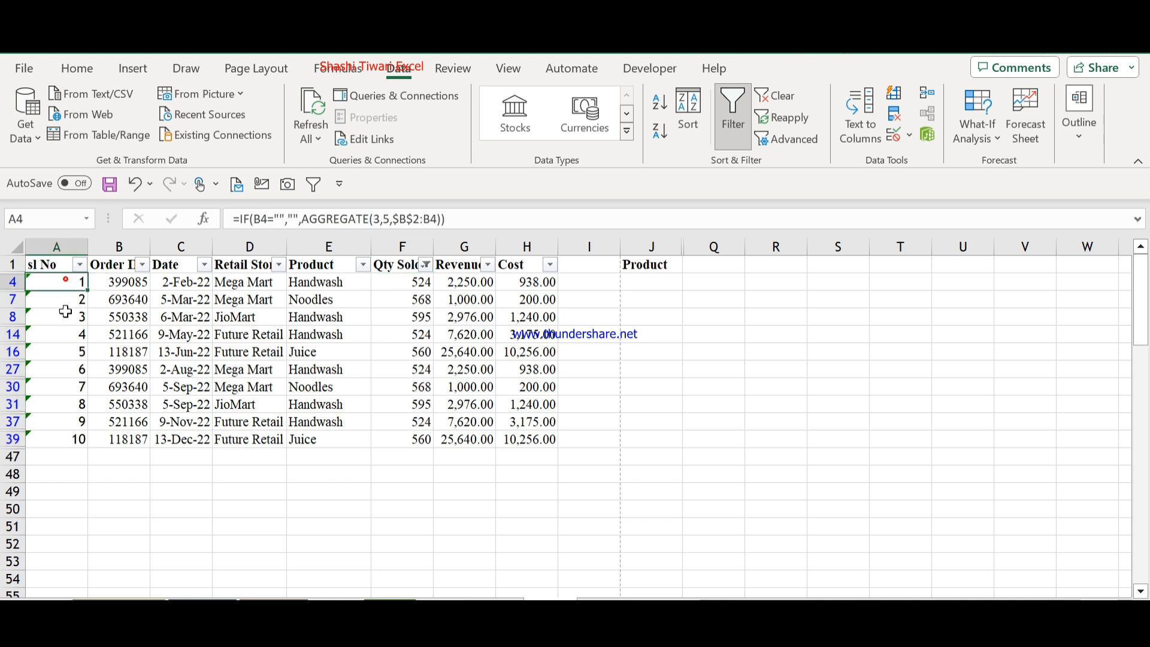
drag(65, 311, 71, 457)
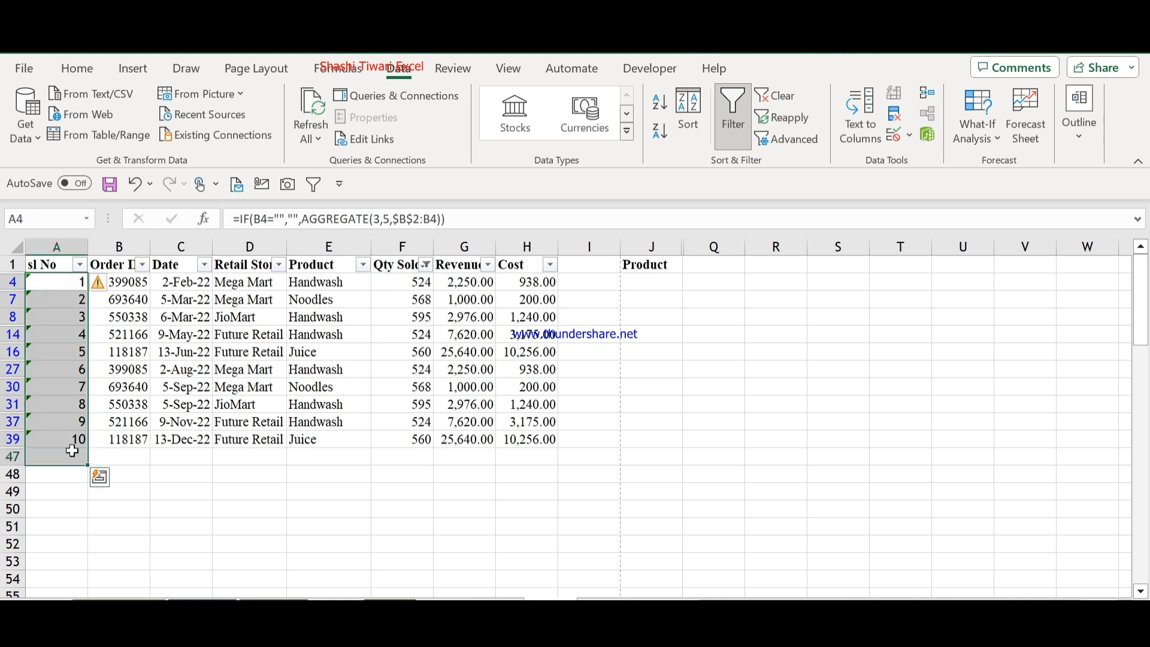
click(115, 336)
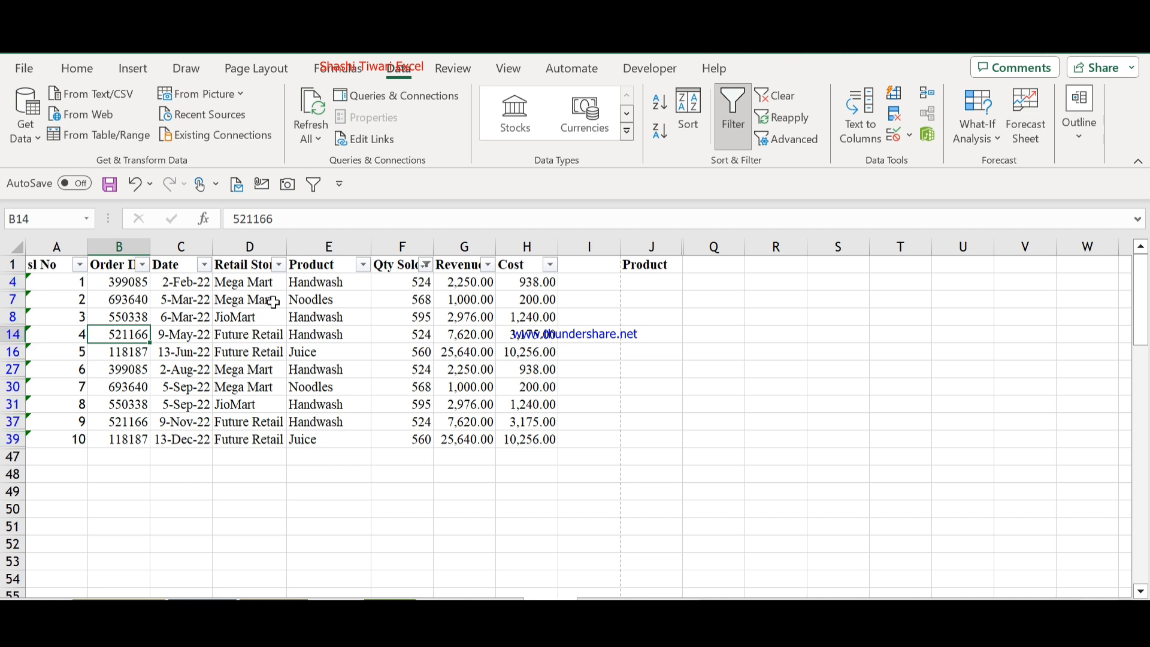
Review the Qty Sold number filter conditions and value list, and undo the Top 10 filter.
click(426, 266)
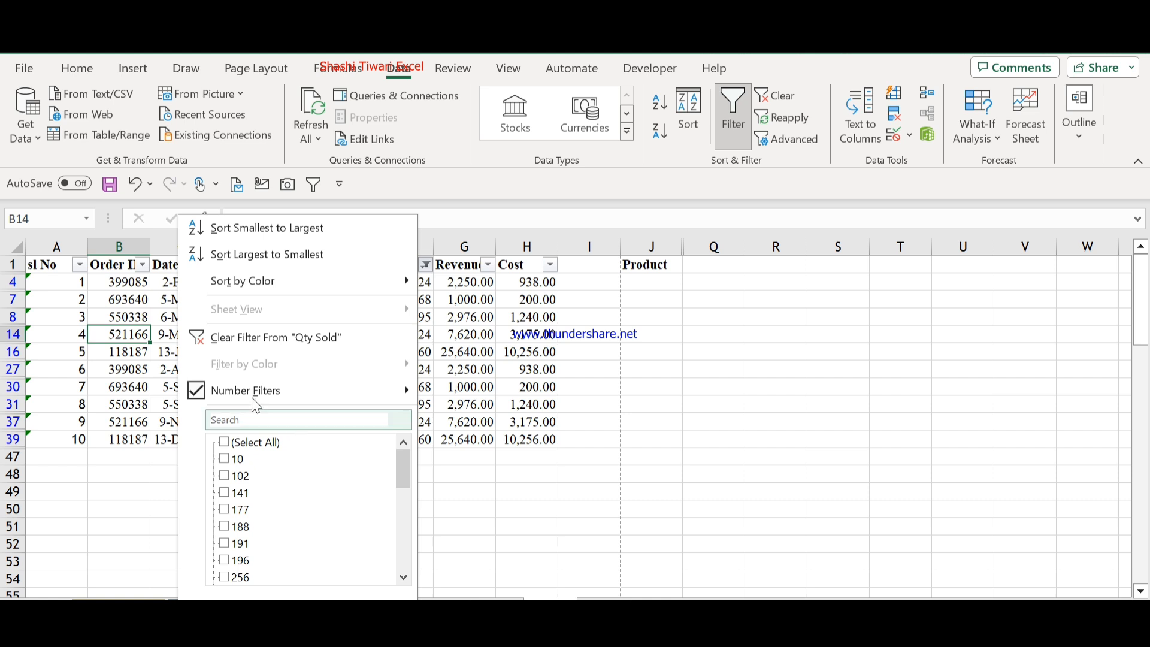
mouse_move(192, 396)
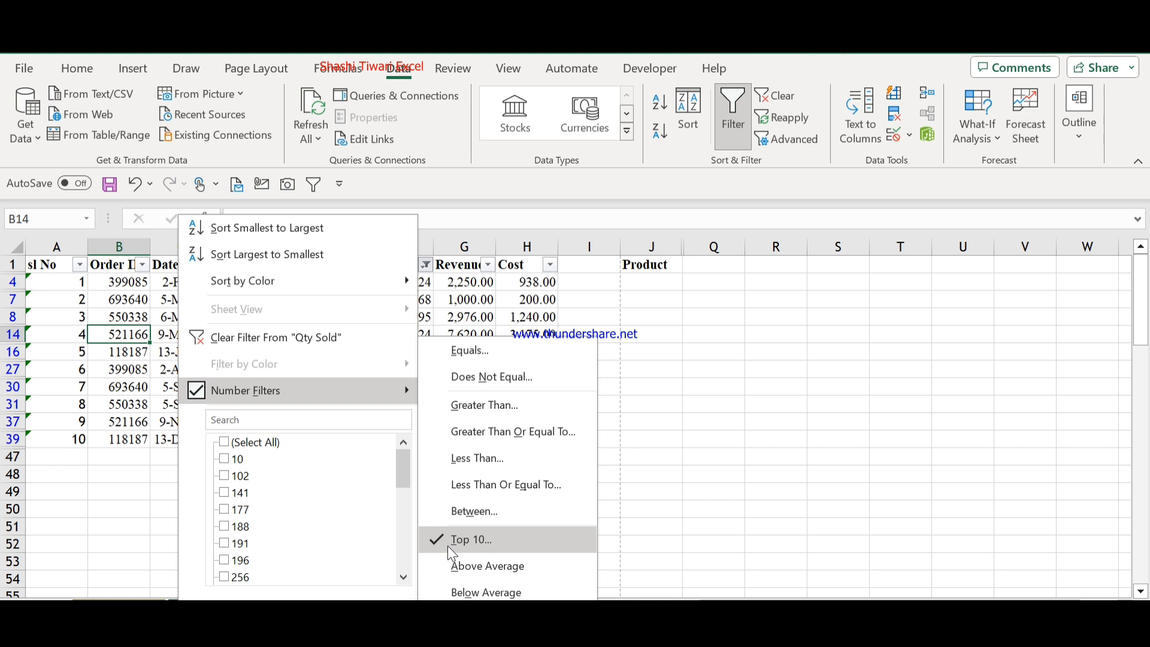
drag(404, 469, 393, 552)
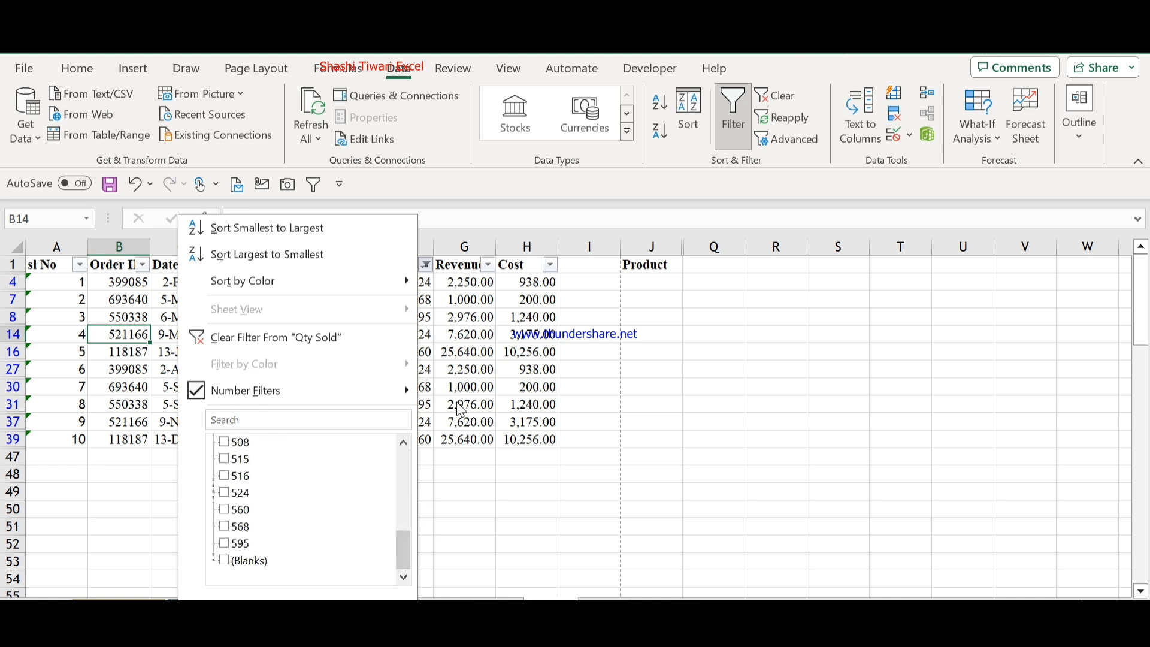
mouse_move(238, 389)
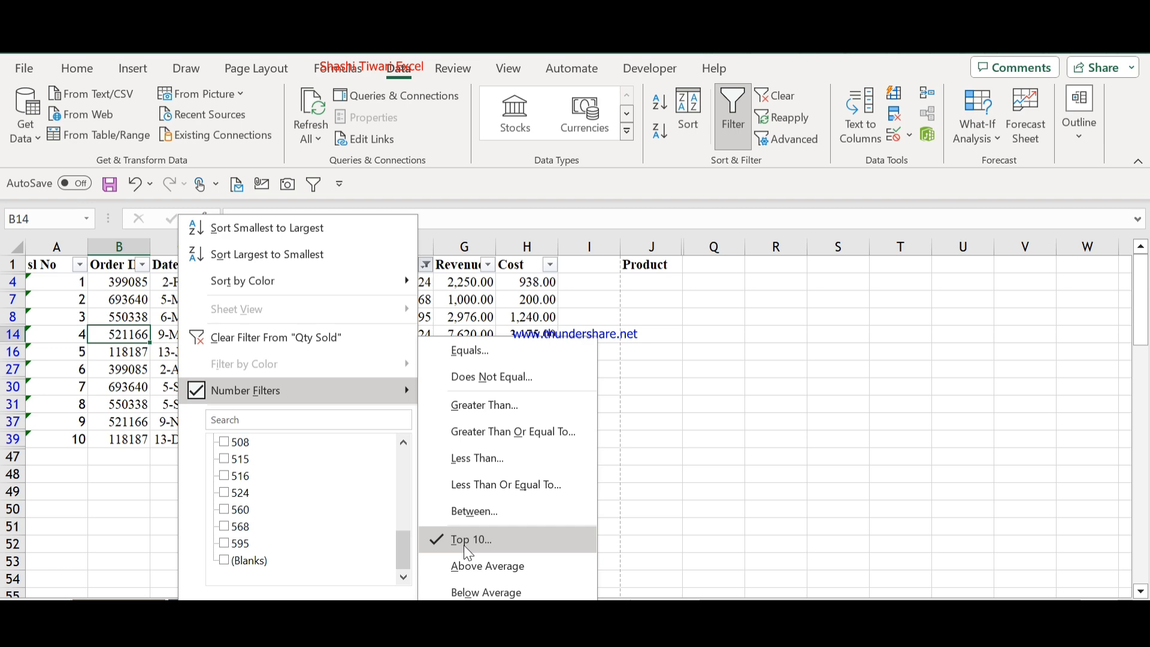
click(663, 382)
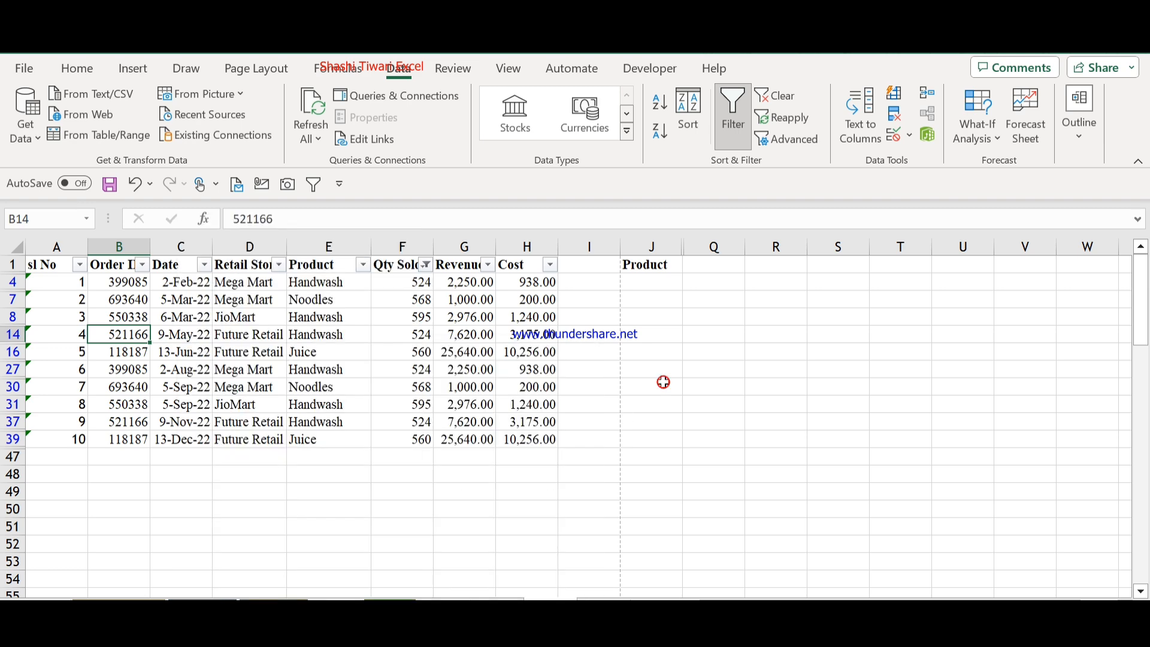
key(ctrl+z)
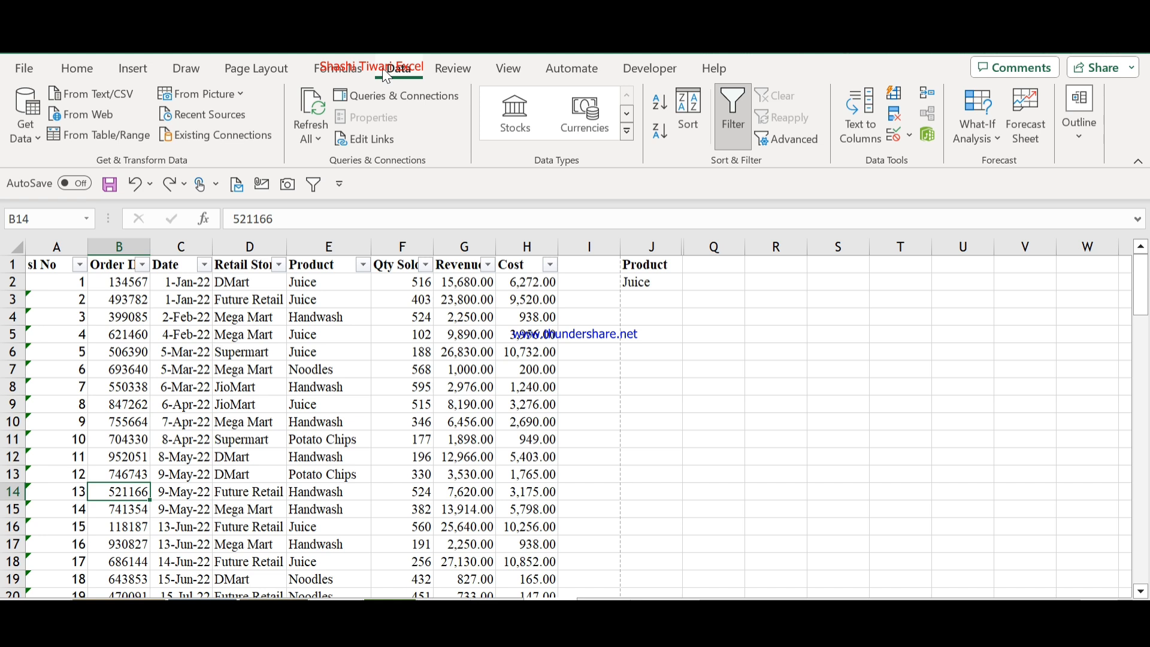
Start an Advanced Filter that copies to another location, and clear its list range.
click(785, 142)
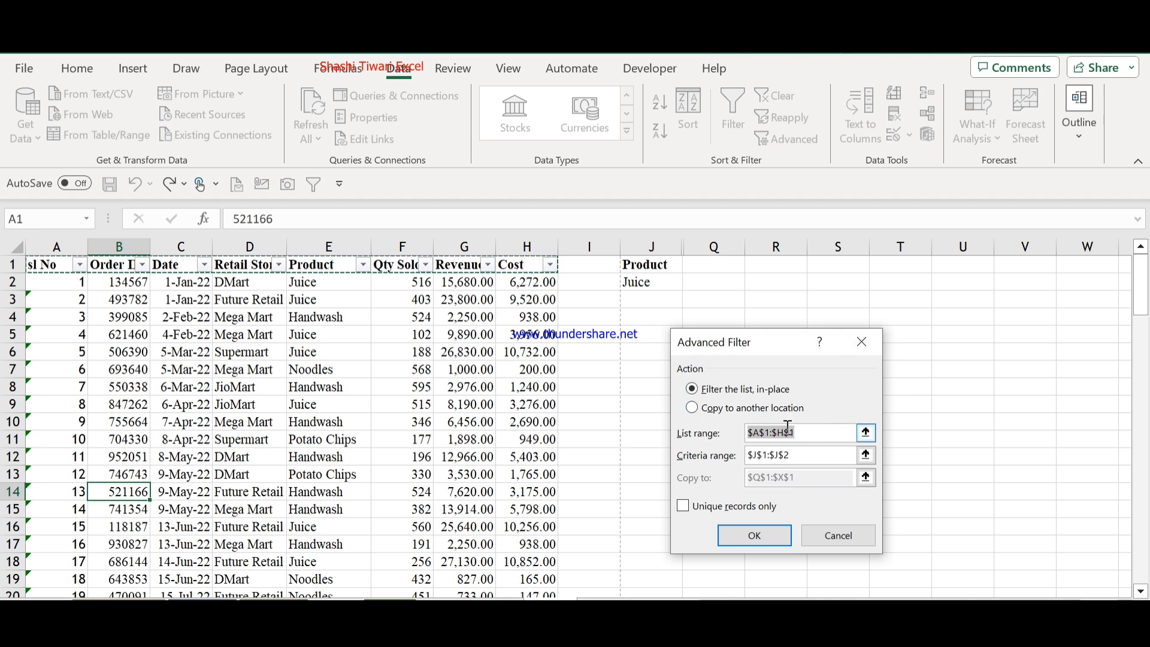
click(693, 409)
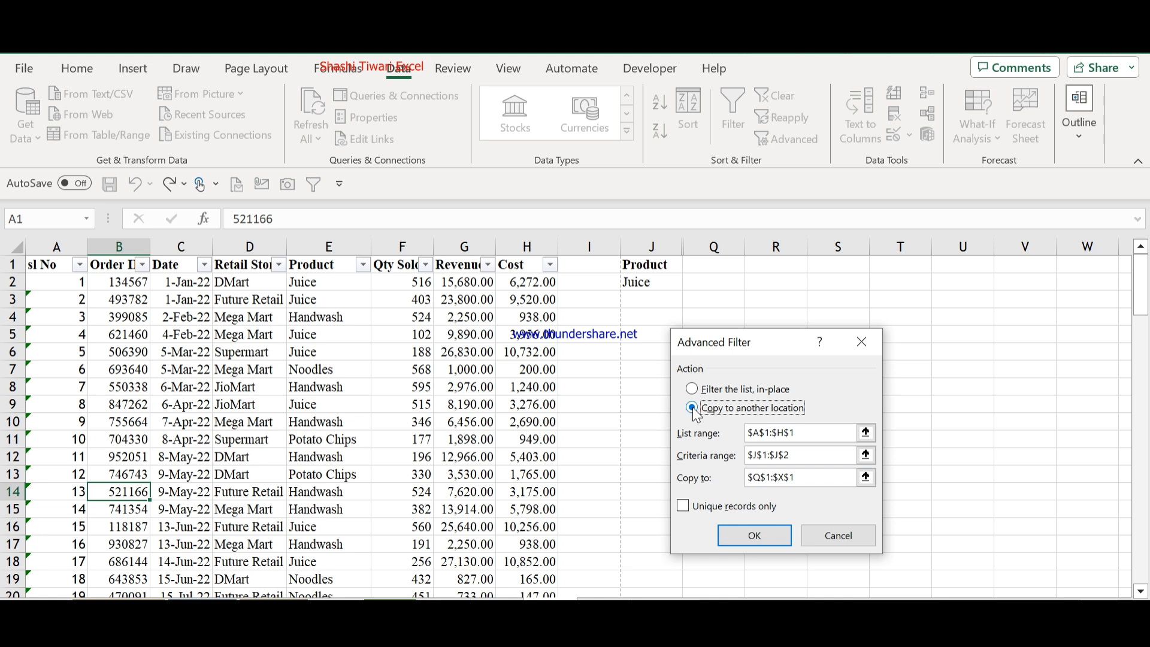
click(820, 435)
key(BackSpace)
key(BackSpace)
key(BackSpace)
key(BackSpace)
key(BackSpace)
key(BackSpace)
key(BackSpace)
key(BackSpace)
key(BackSpace)
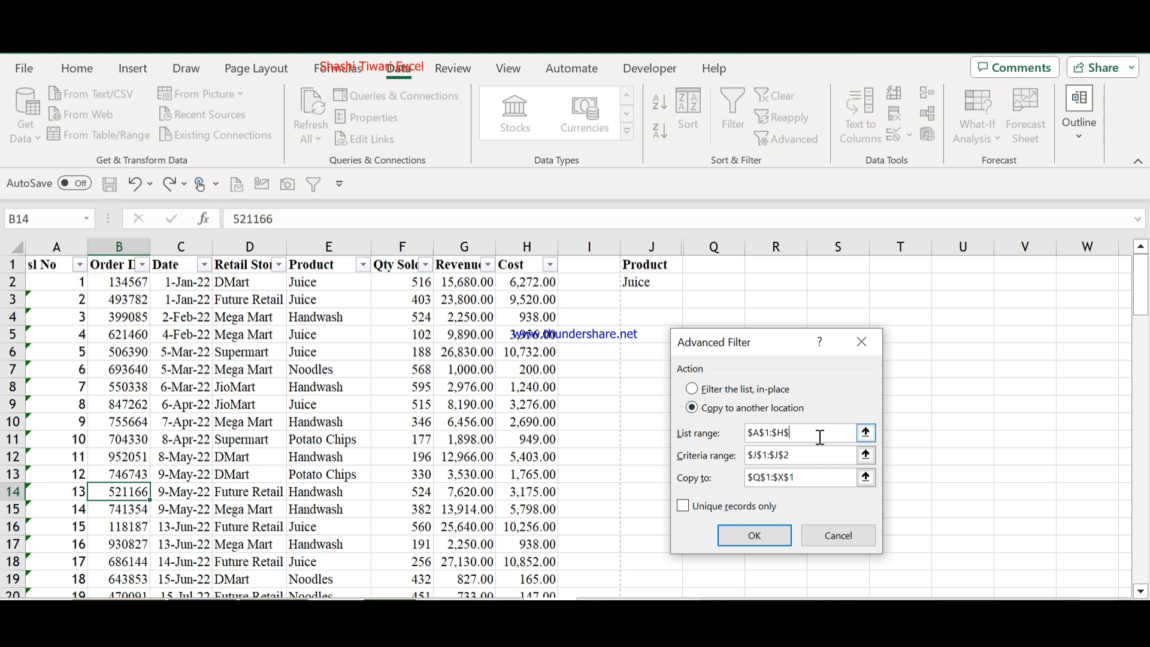
Clear the criteria range and the copy-to range of the Advanced Filter.
click(817, 454)
key(BackSpace)
key(BackSpace)
key(BackSpace)
key(BackSpace)
key(BackSpace)
key(BackSpace)
key(BackSpace)
key(BackSpace)
key(BackSpace)
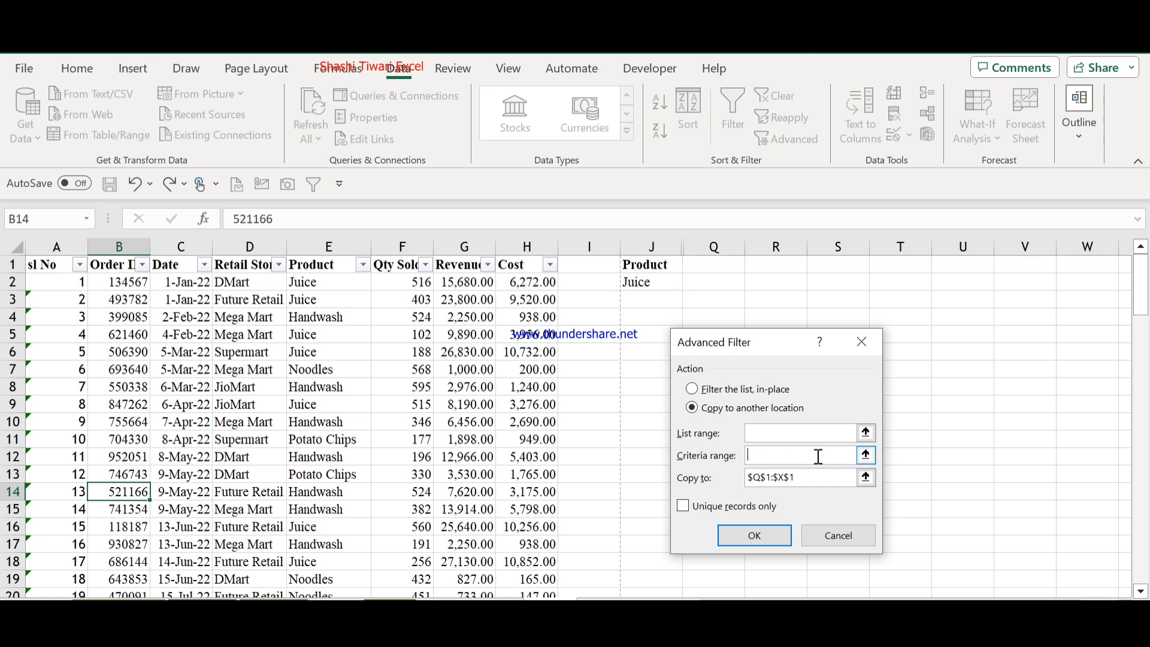
click(815, 478)
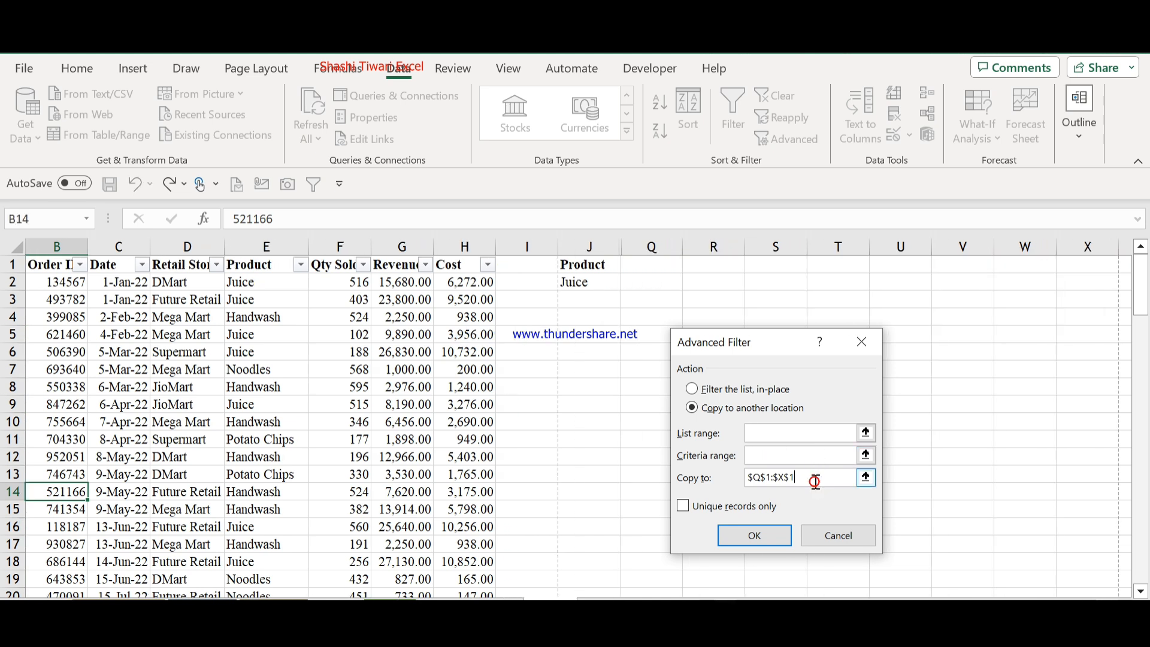
key(BackSpace)
key(BackSpace)
key(BackSpace)
key(BackSpace)
key(BackSpace)
key(BackSpace)
key(BackSpace)
key(BackSpace)
key(BackSpace)
Set the Advanced Filter's list range to the whole sales table, A1:H45 on Sheet5.
click(797, 435)
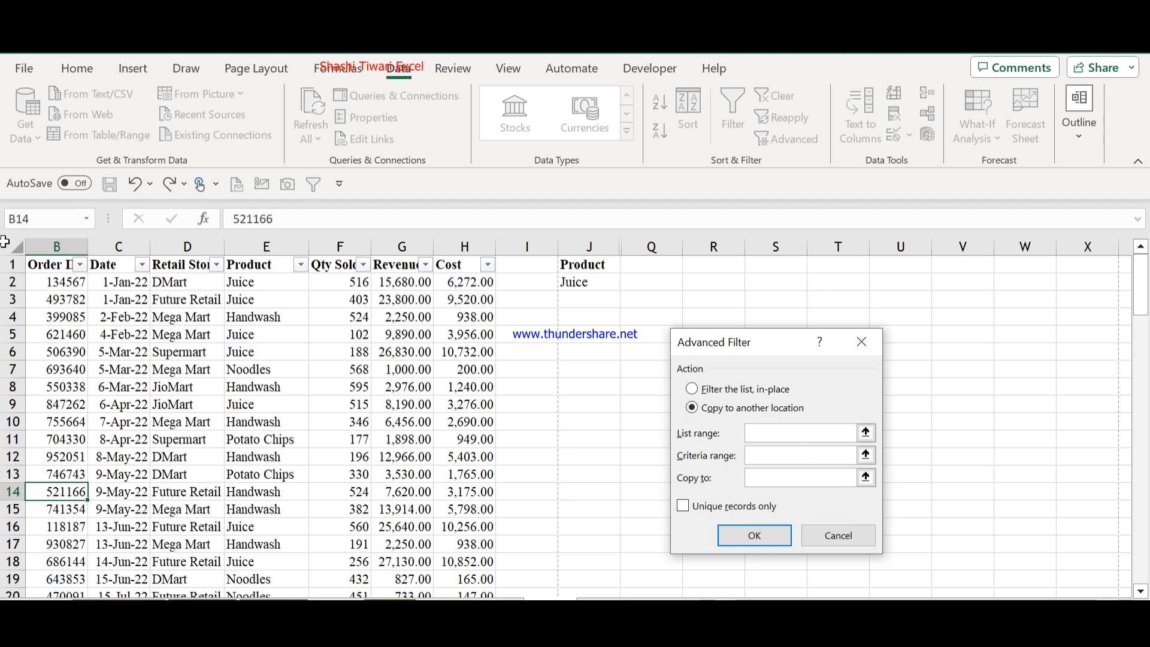
click(40, 264)
key(Left)
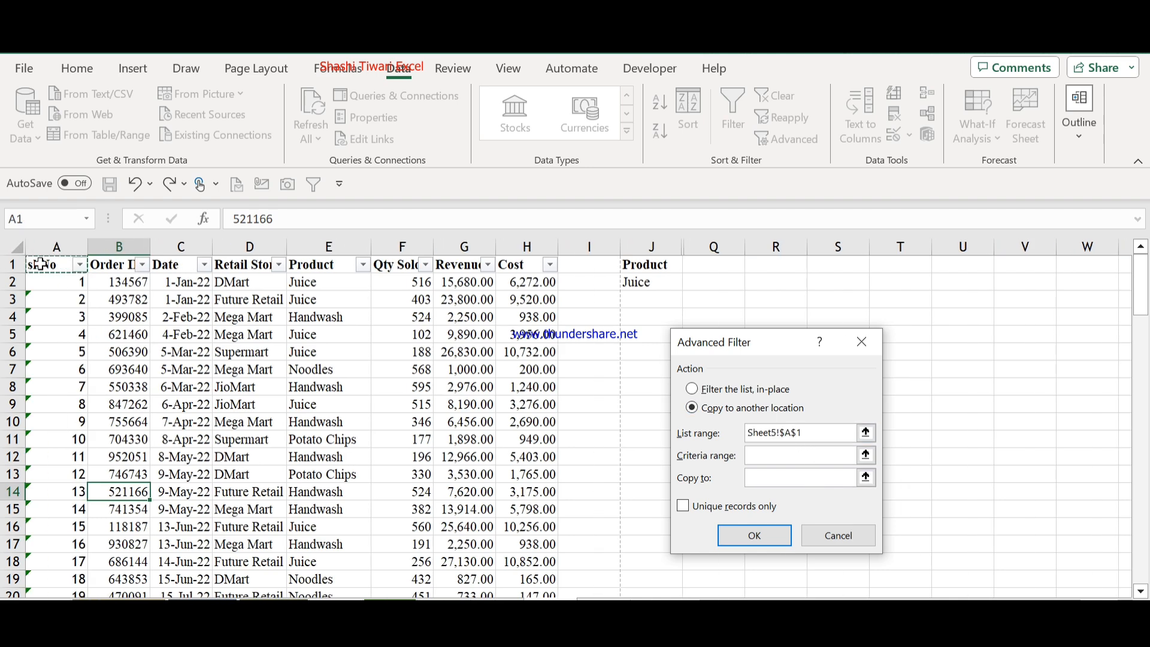
key(ctrl+shift+Down)
key(shift+Right)
key(shift+Right)
key(shift+Right)
key(shift+Right)
key(shift+Right)
key(shift+Right)
key(shift+Right)
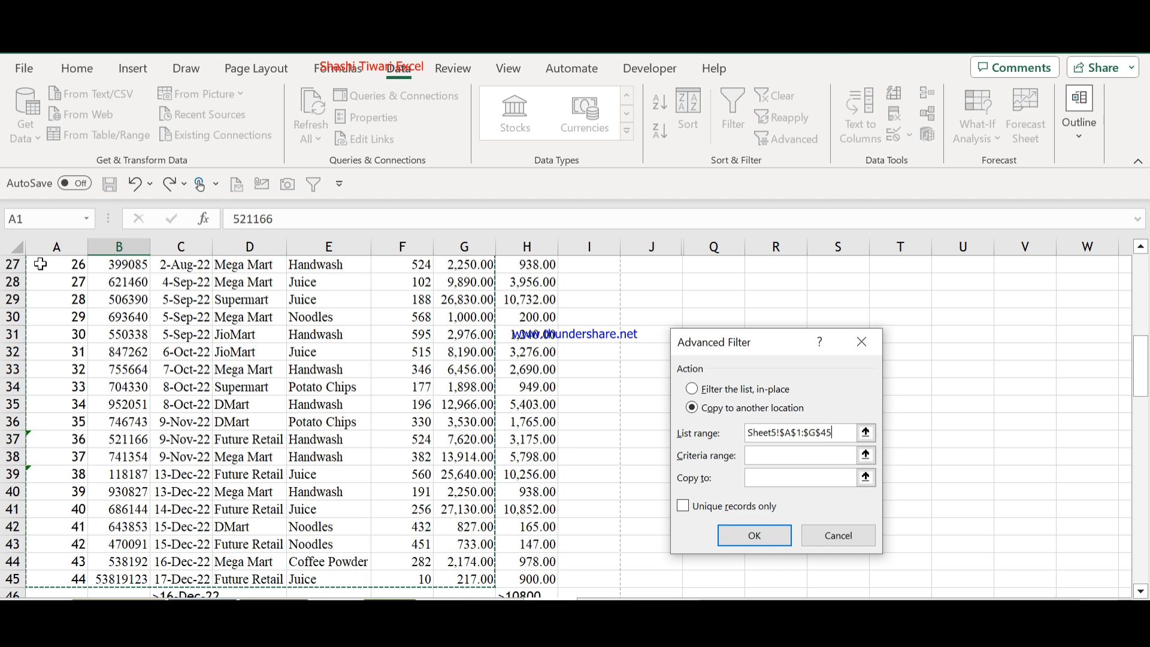
Use J1:J2 as the criteria range and Q1 as the copy destination, and run the Advanced Filter.
click(794, 453)
drag(1142, 365, 1144, 292)
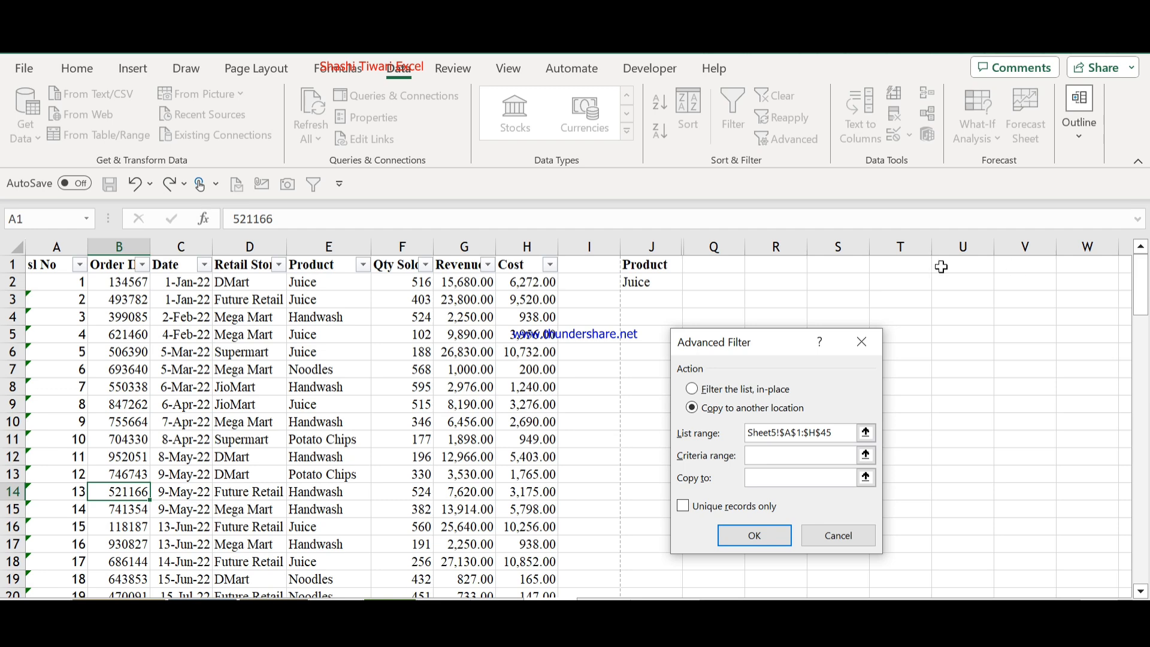
drag(646, 267, 647, 290)
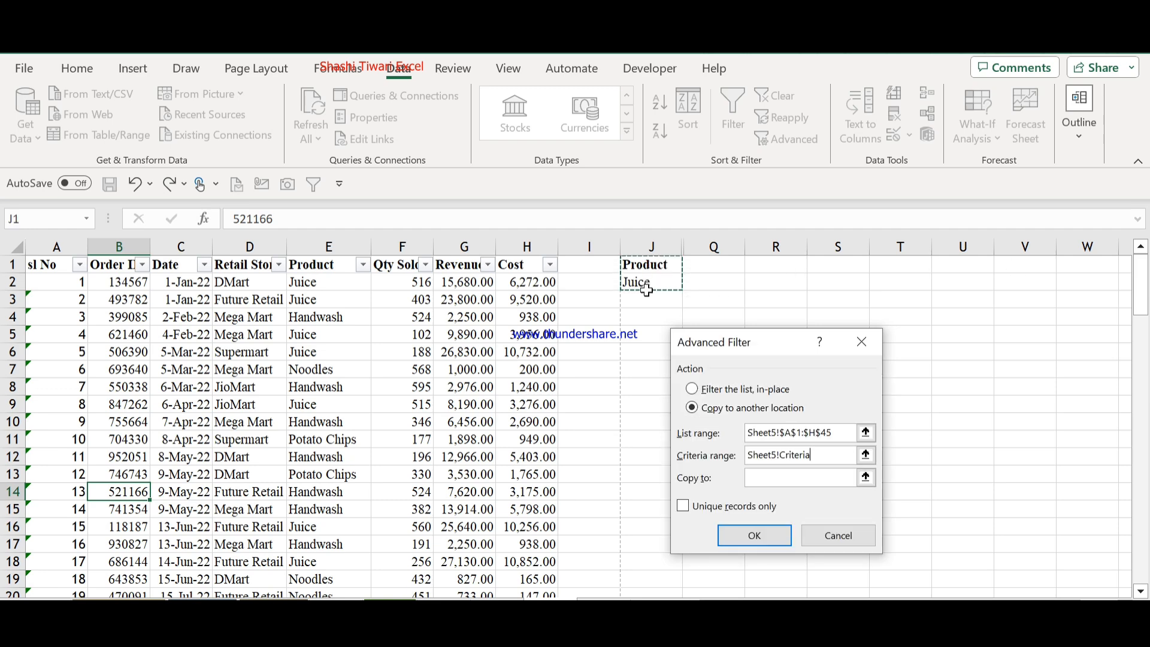
click(774, 479)
click(723, 268)
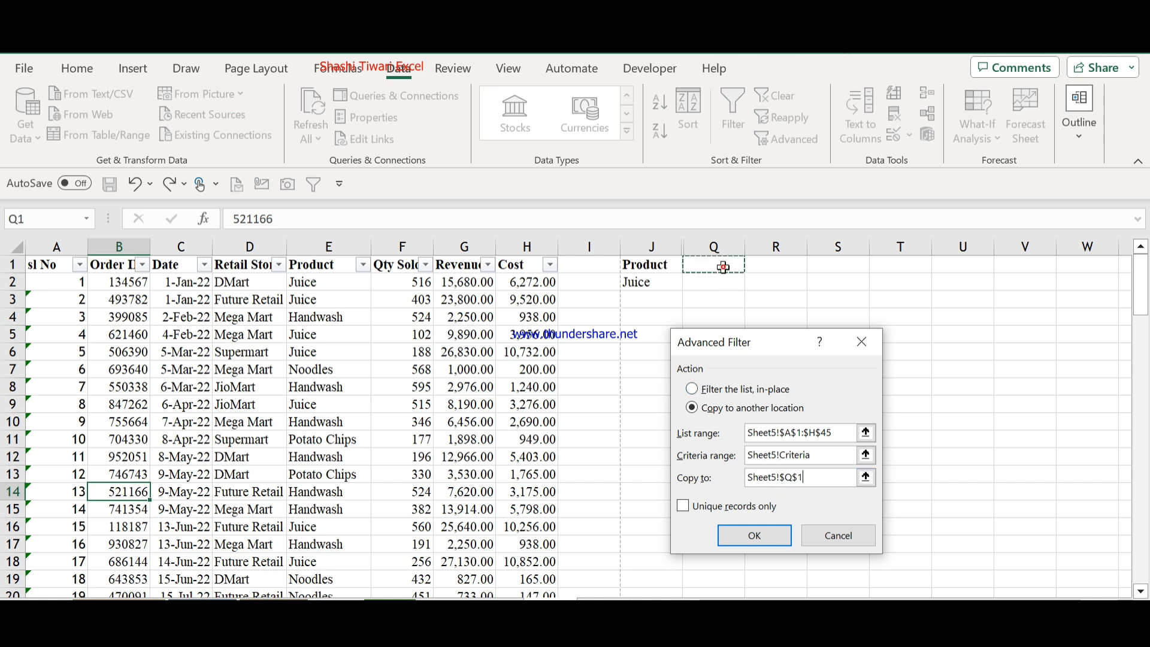
click(748, 540)
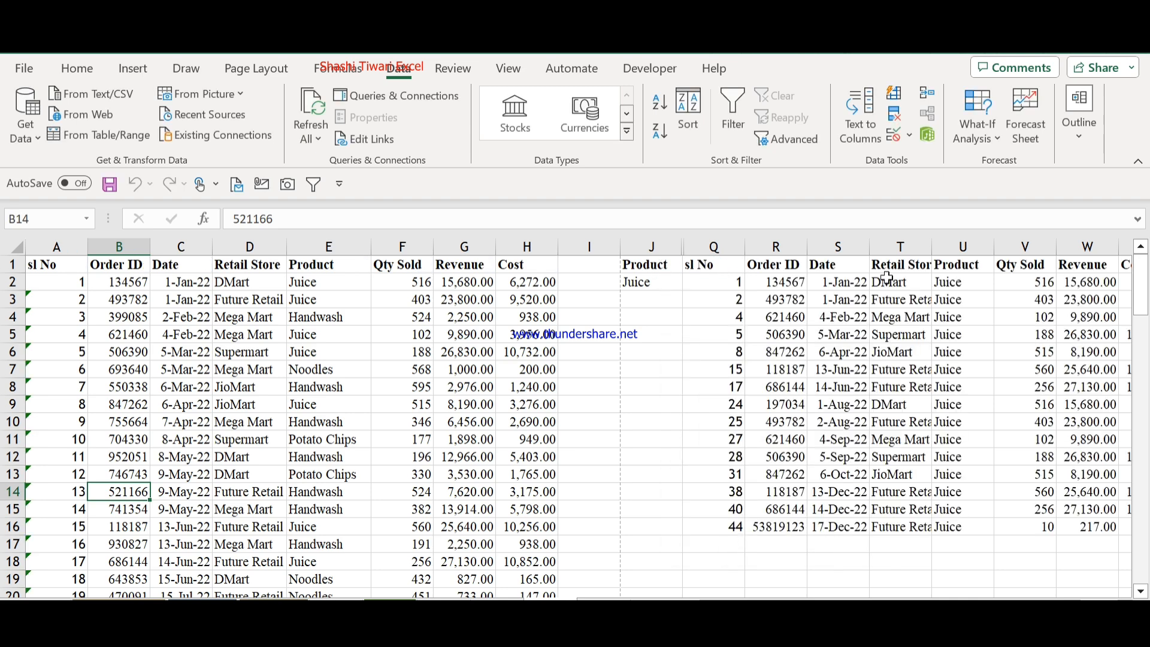
Check the Product values in the extracted records, and delete the whole extracted block Q1:X16 including its headers.
drag(958, 277, 943, 529)
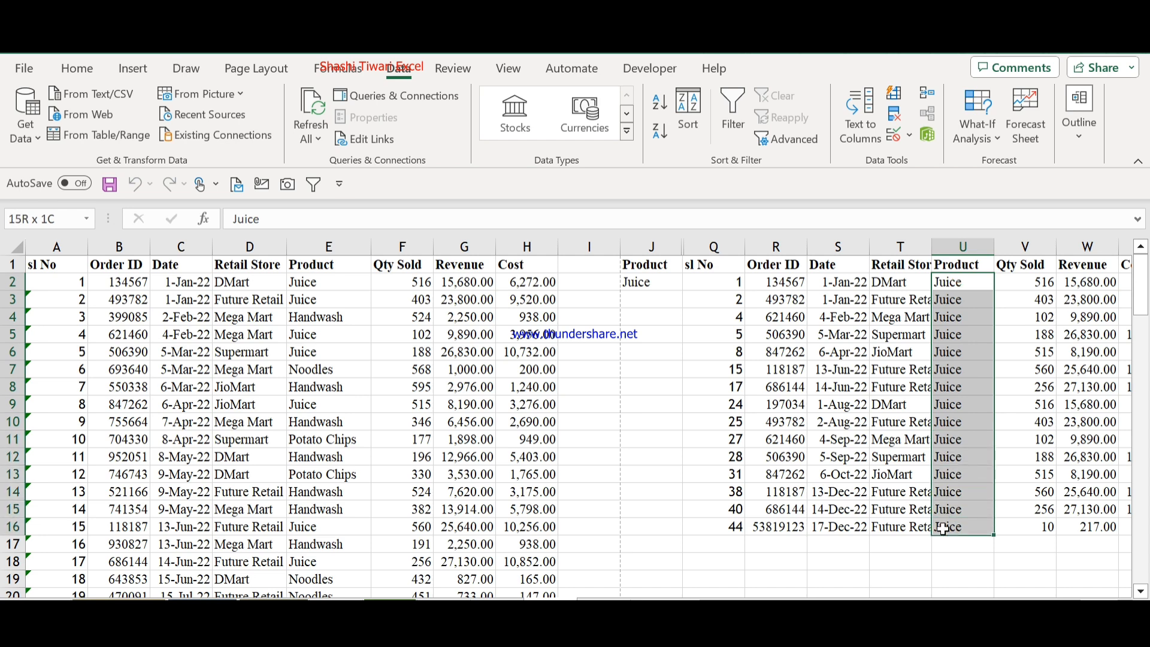
drag(943, 529, 707, 264)
click(707, 264)
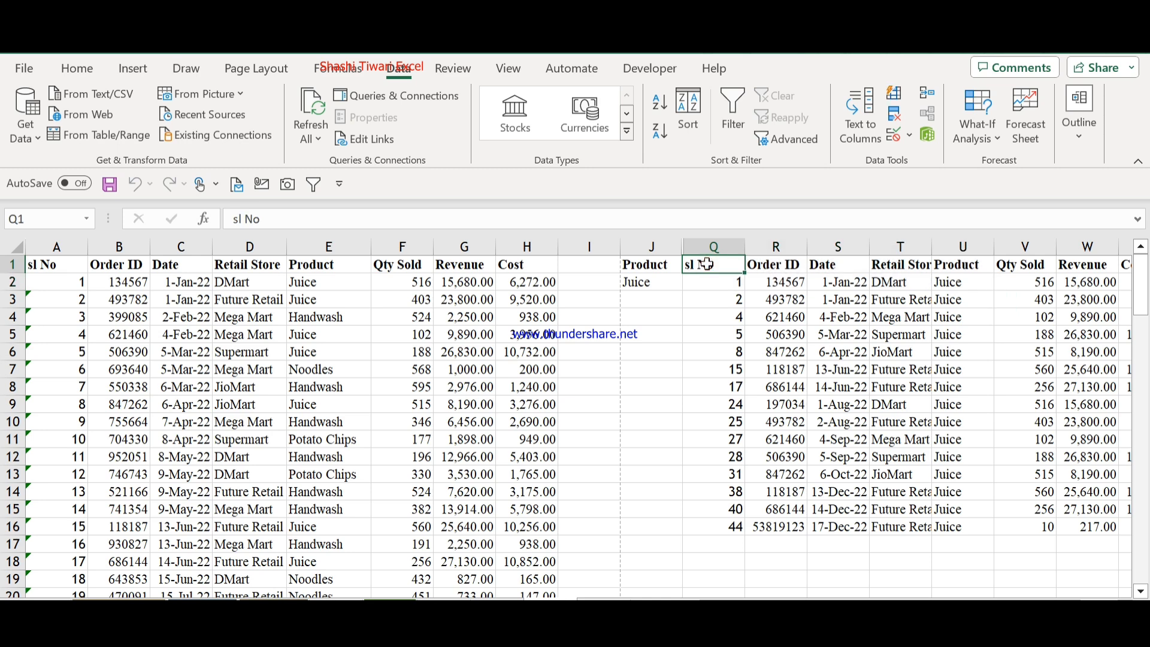
key(ctrl+shift+Down)
key(ctrl+shift+Right)
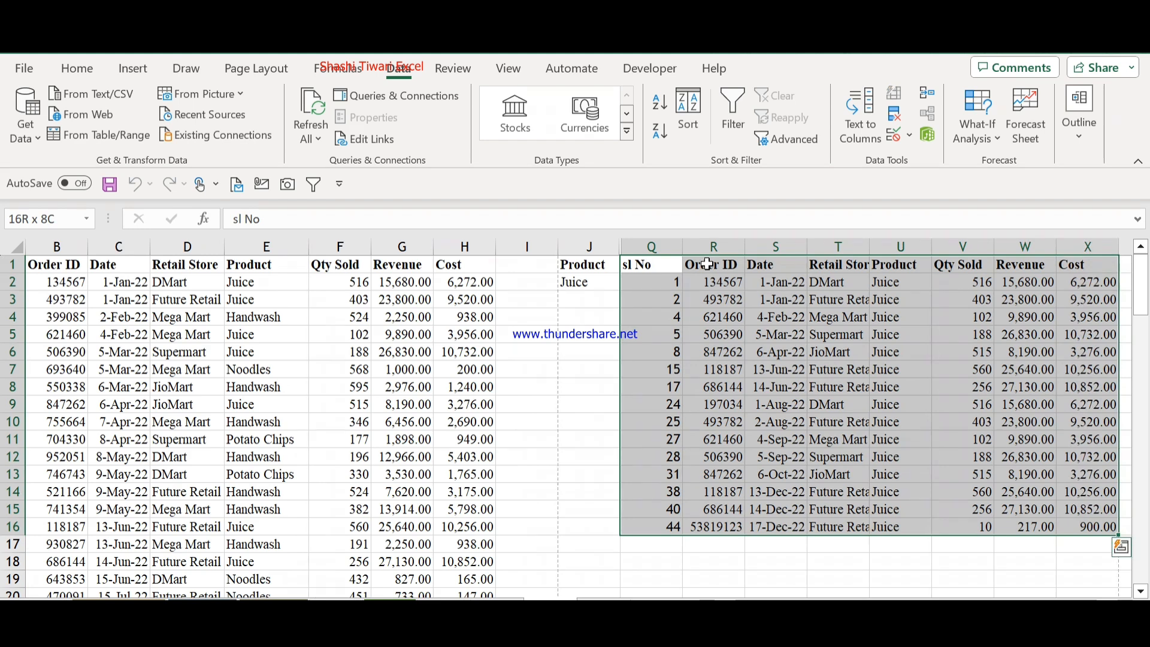
key(Delete)
Filter the sales table to Juice, using the Product value in cell E2 as the AutoFilter criterion.
key(Left)
key(Left)
key(Left)
key(Left)
key(Left)
key(Left)
key(Left)
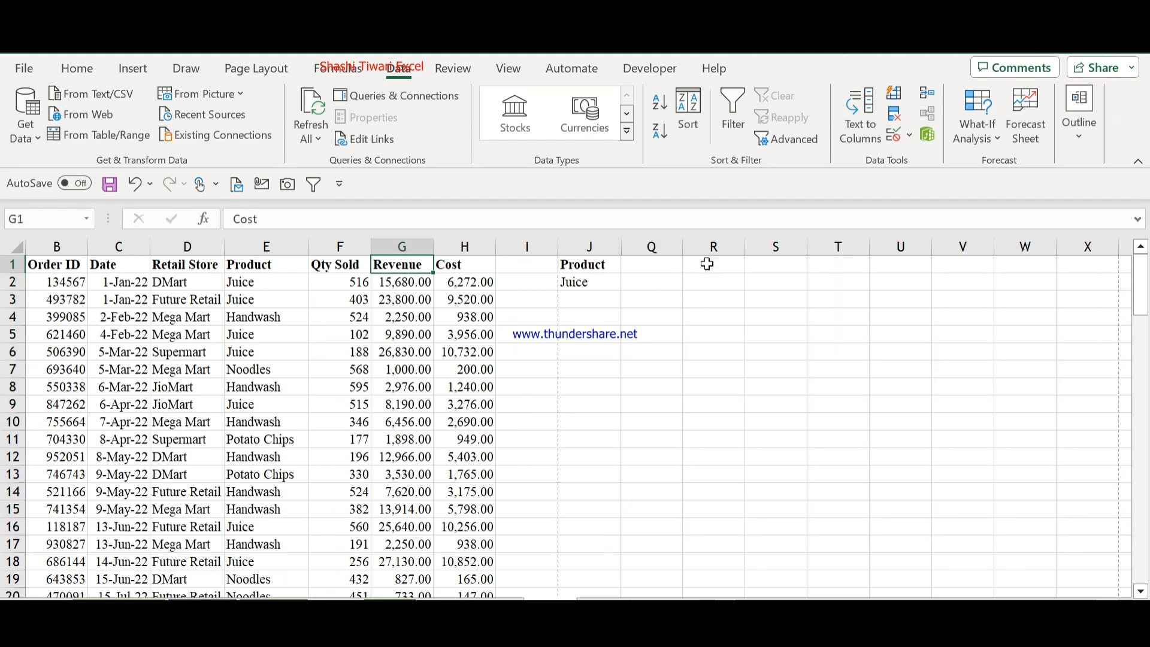
key(Left)
key(Left)
key(Left)
key(Right)
key(Right)
key(Right)
key(Right)
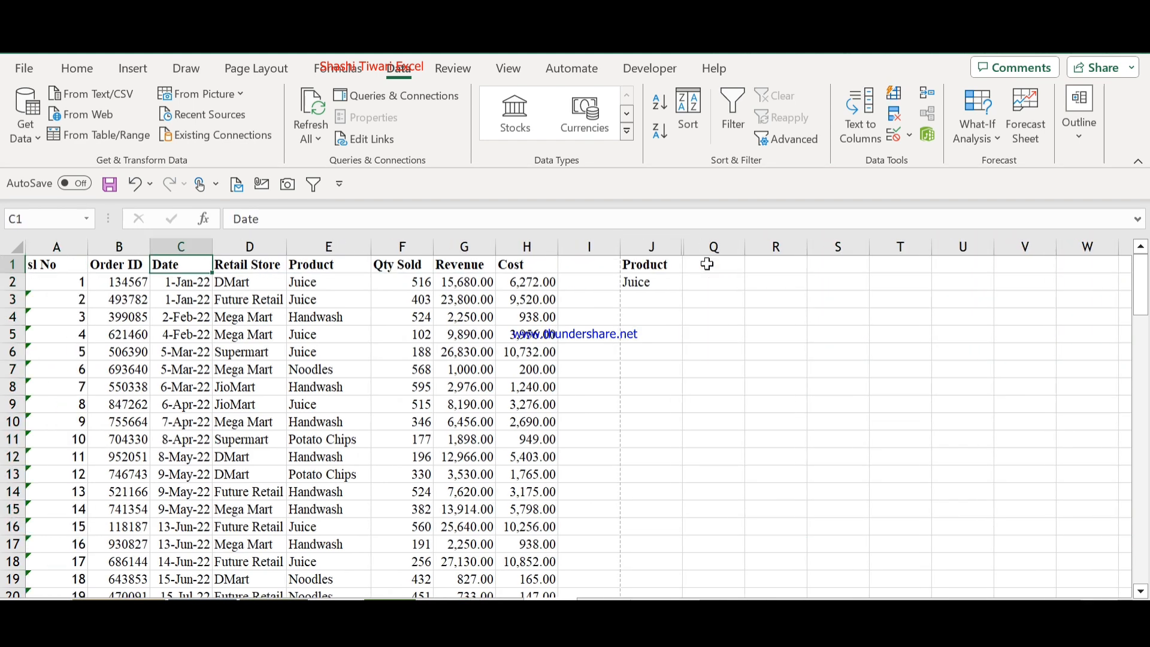
key(Down)
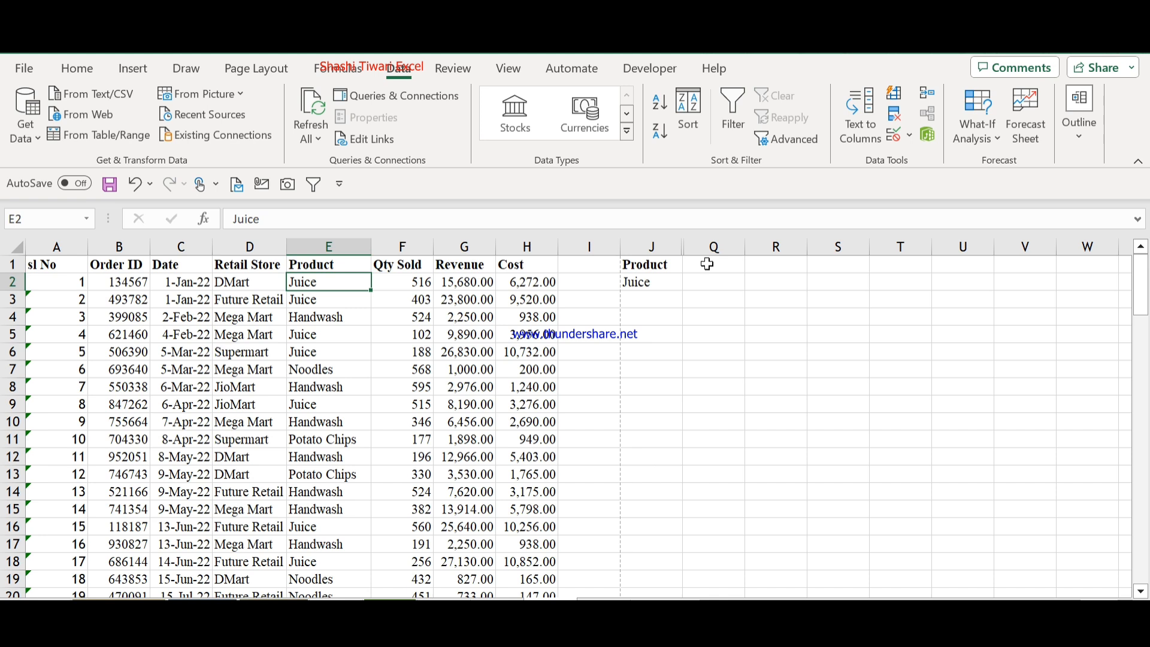
key(Up)
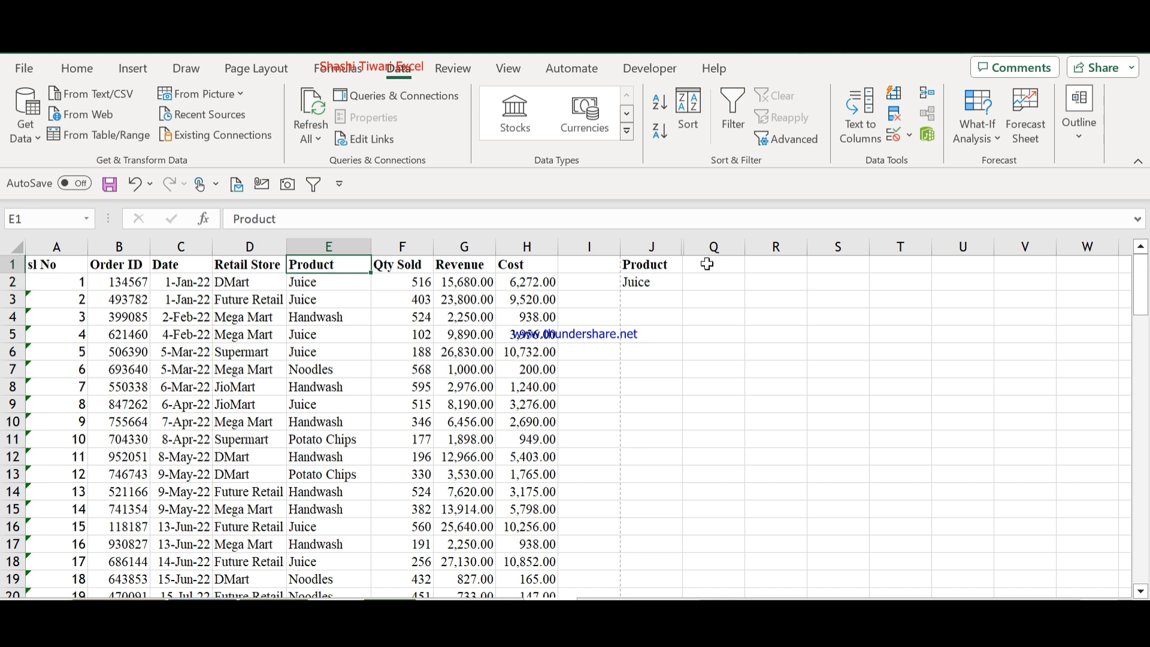
key(Down)
key(Up)
key(Down)
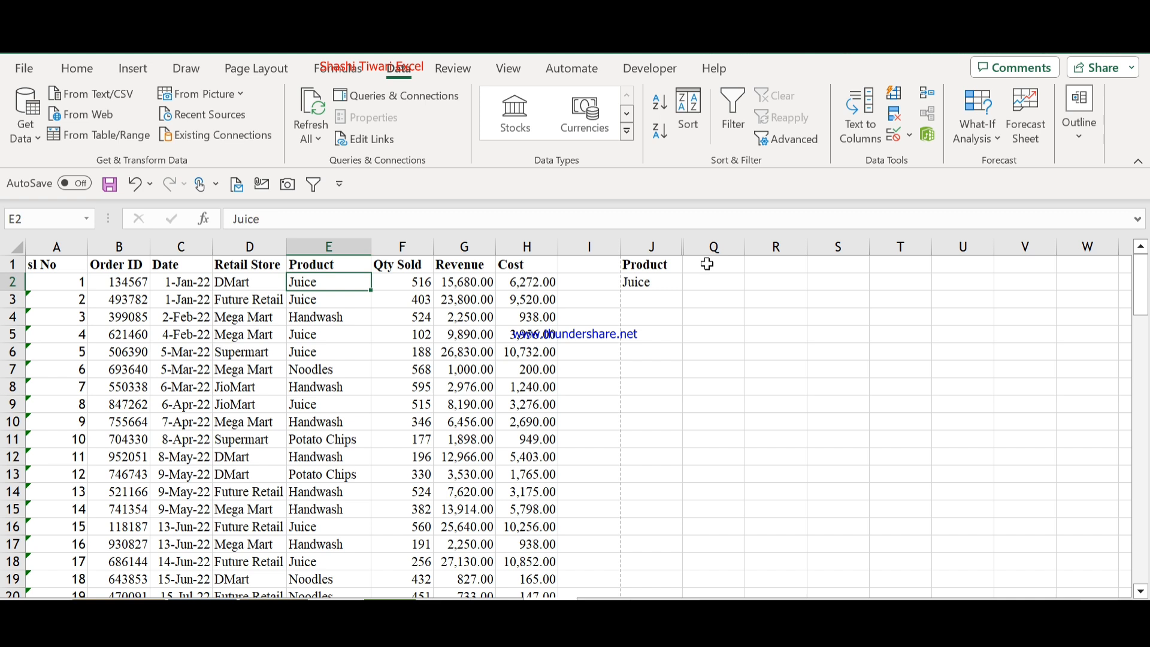
key(Up)
key(Down)
key(alt+9)
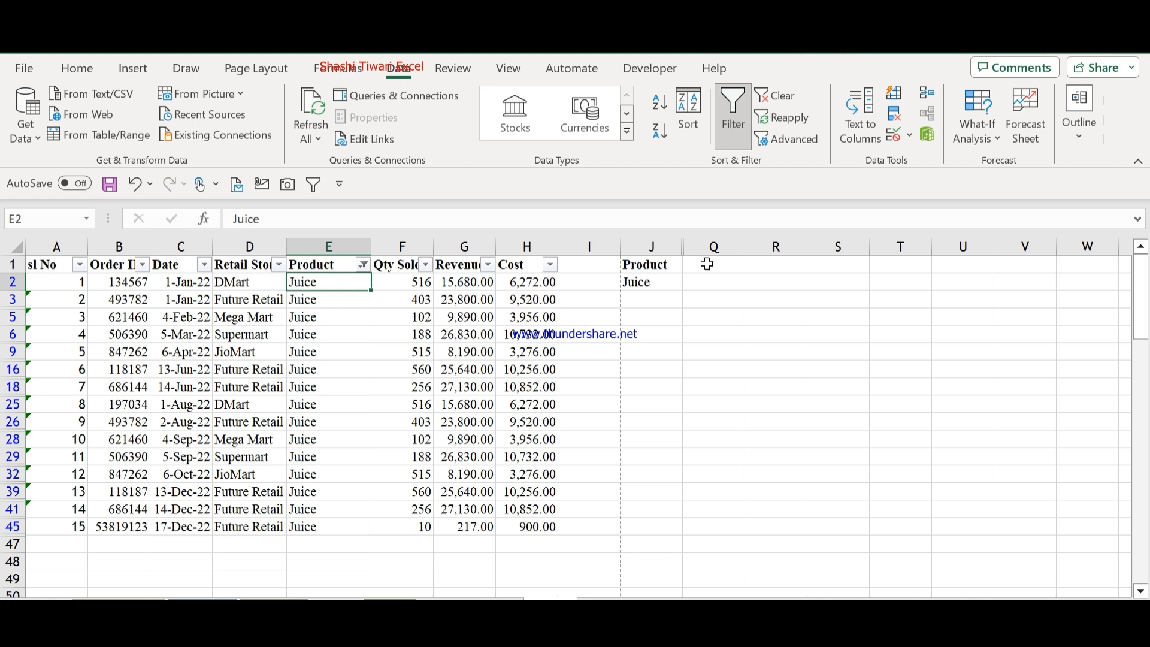
Narrow the filtered Juice rows to the retail store DMart, and undo both filters.
key(Left)
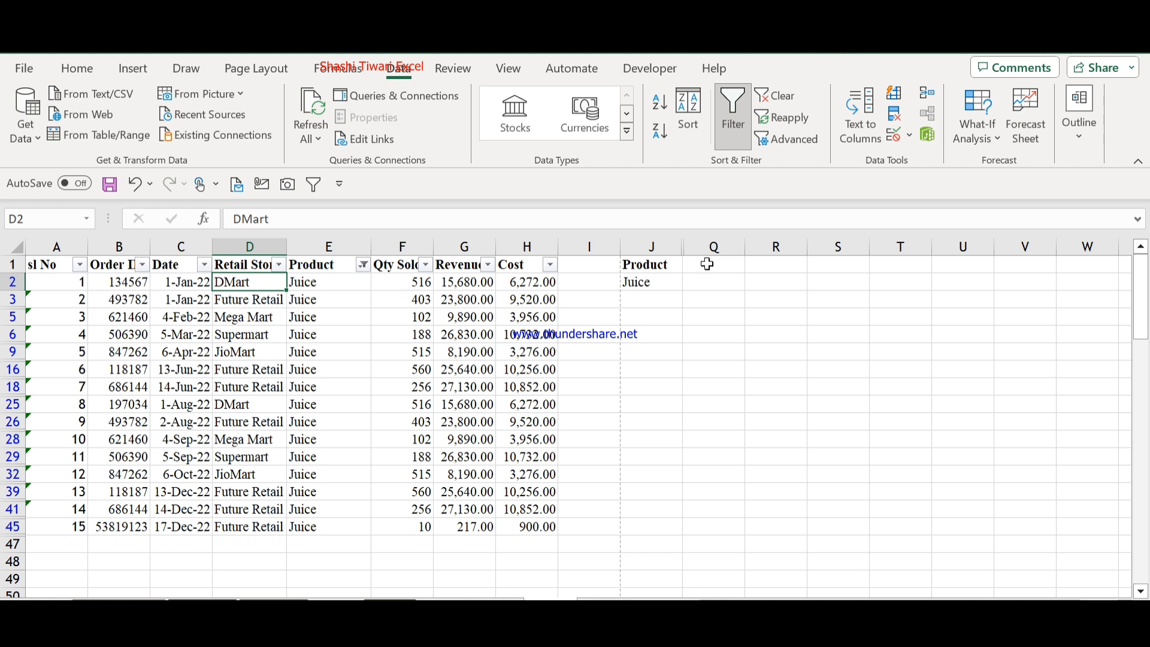
key(alt+9)
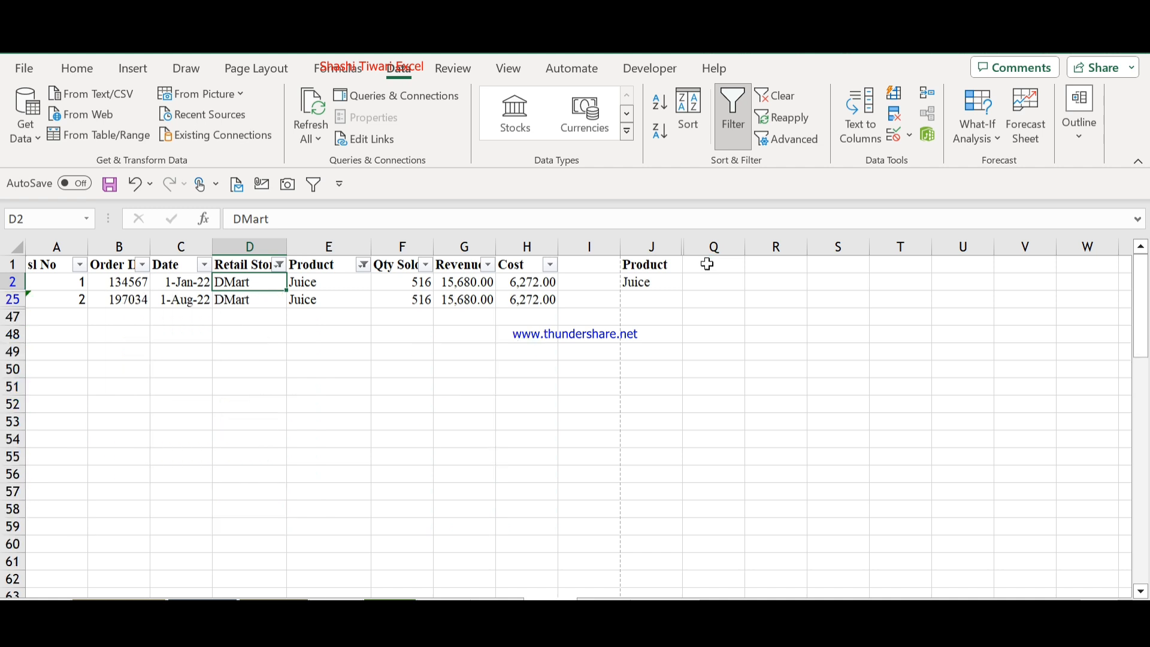
key(Left)
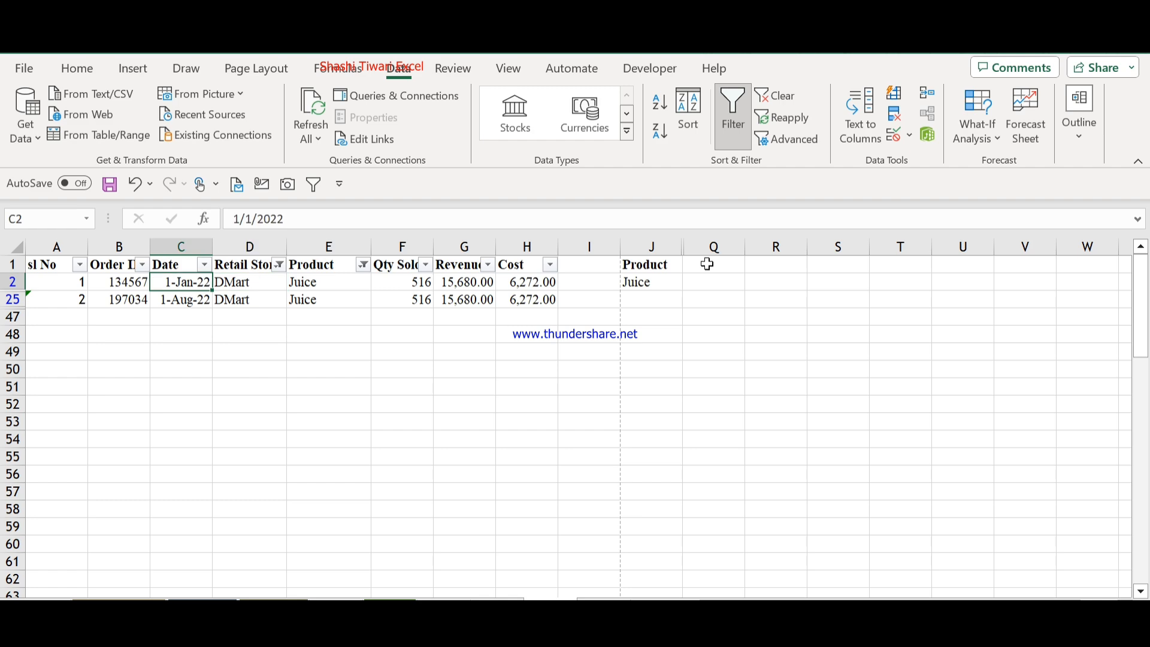
key(ctrl+z)
key(ctrl+z)
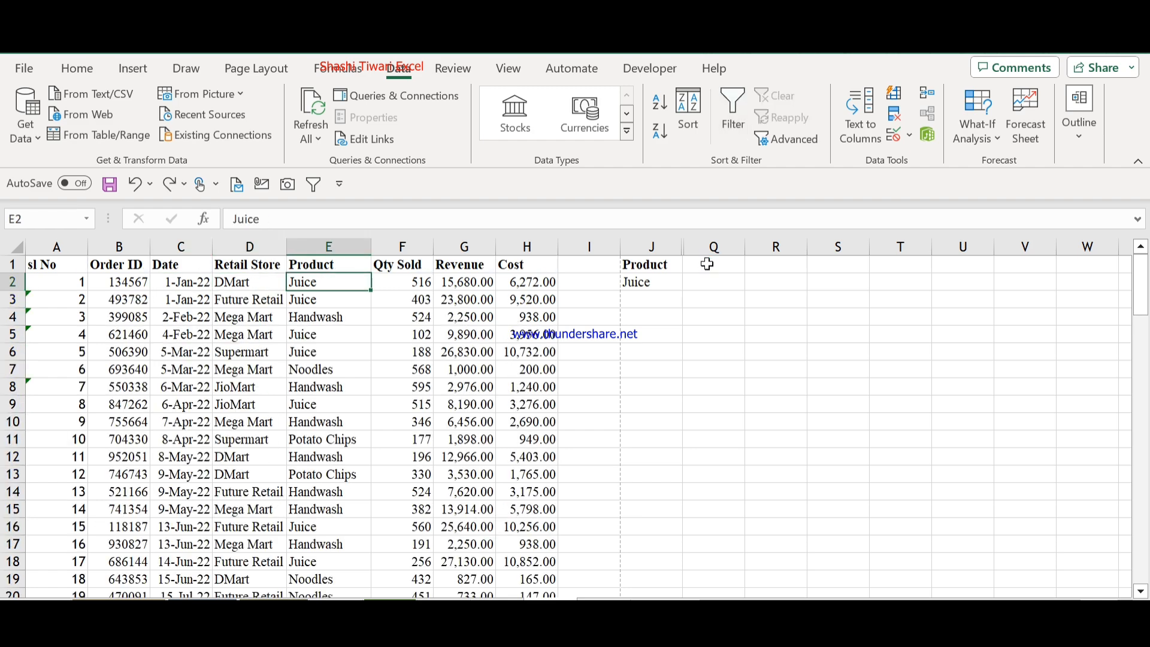
key(Up)
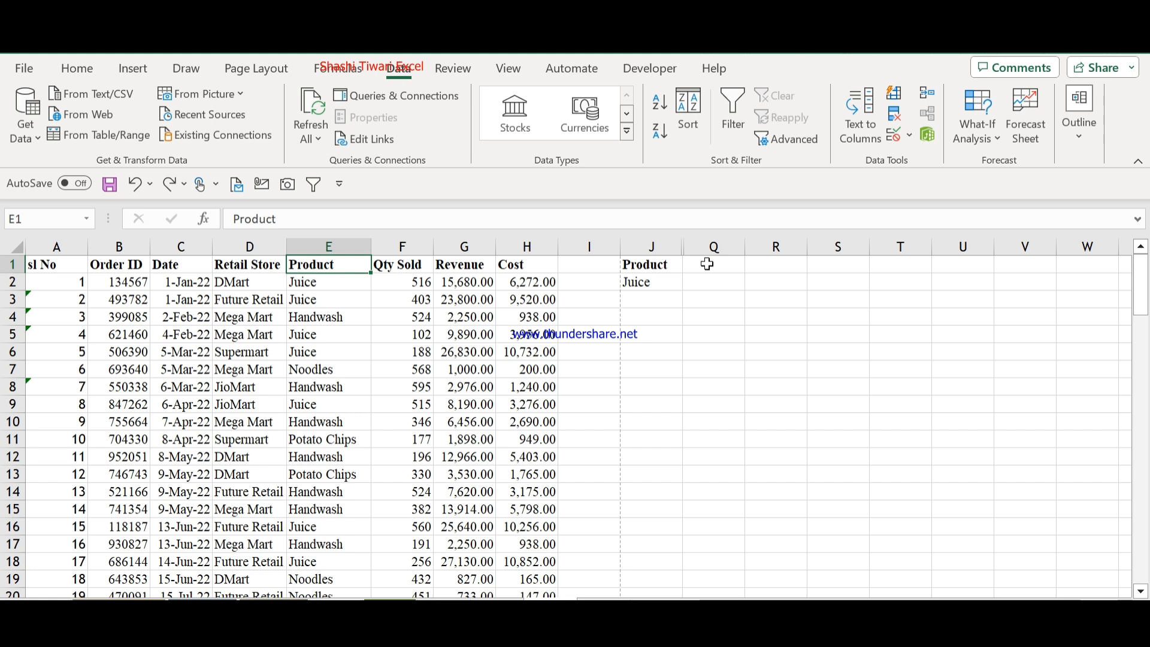
key(Right)
key(Left)
key(Down)
key(Up)
key(Down)
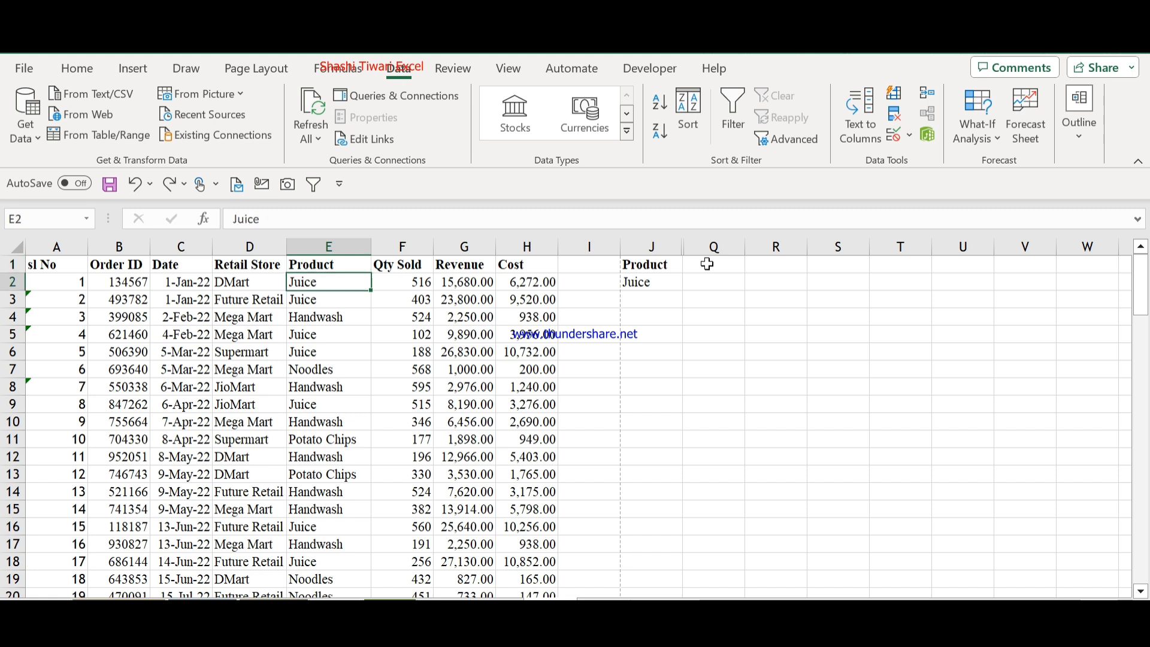
Filter the sales table to Handwash, using the Product value in cell E4 as the AutoFilter criterion.
key(Down)
key(Down)
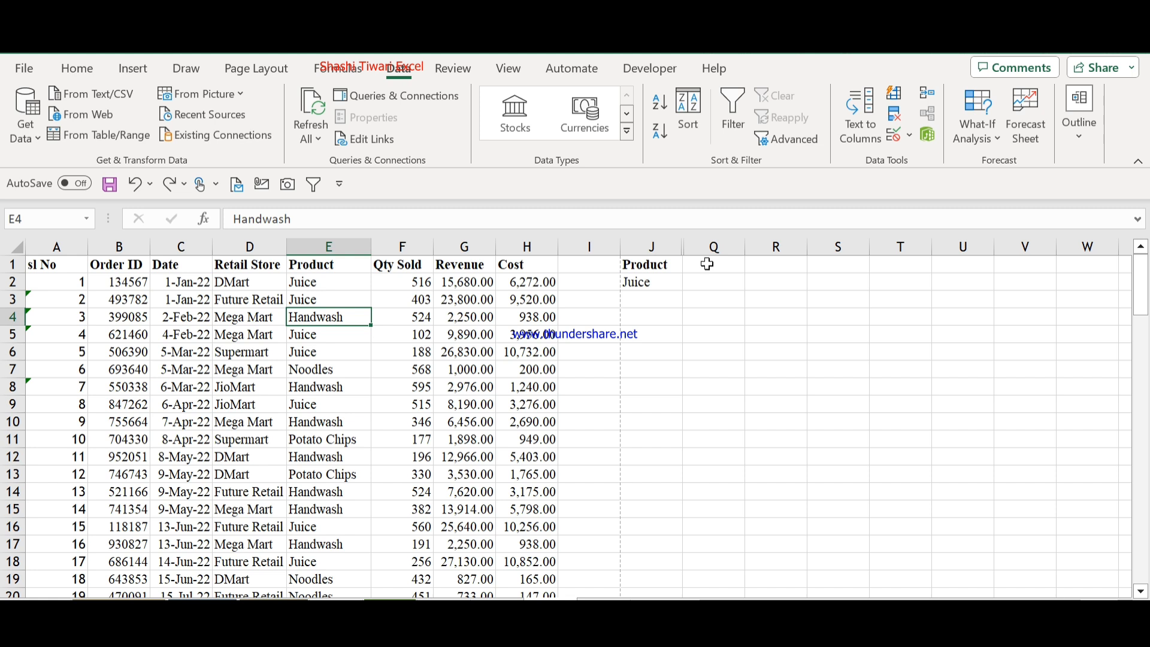
key(alt+9)
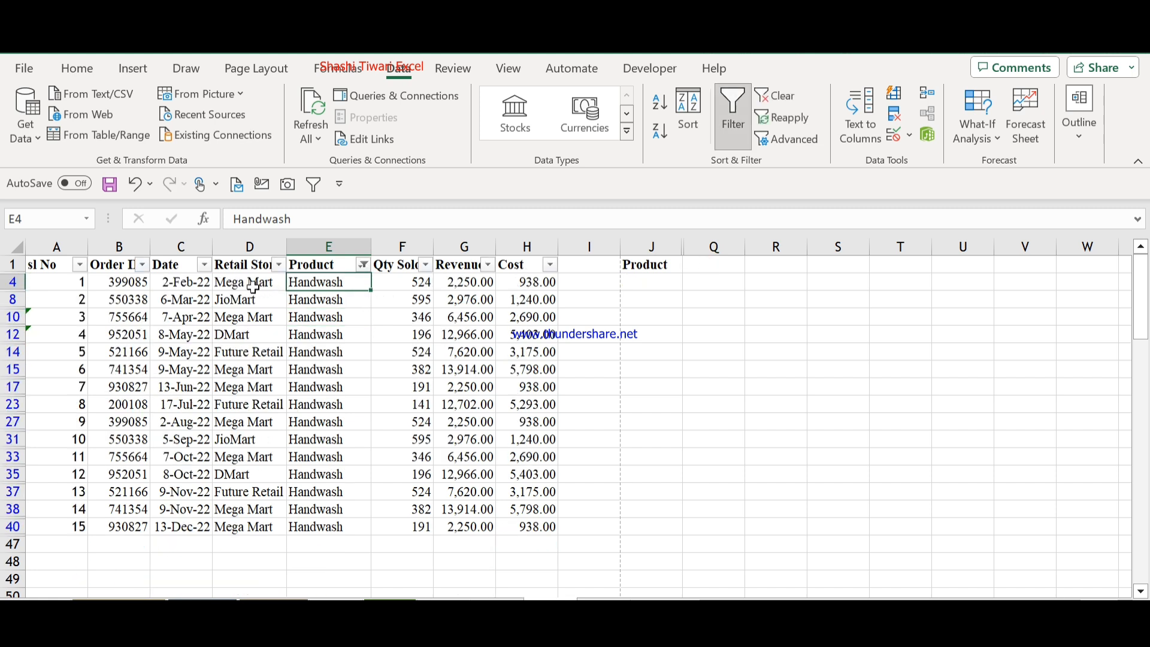
Narrow the filtered Handwash rows to the retail store Mega Mart, and undo both filters.
click(230, 321)
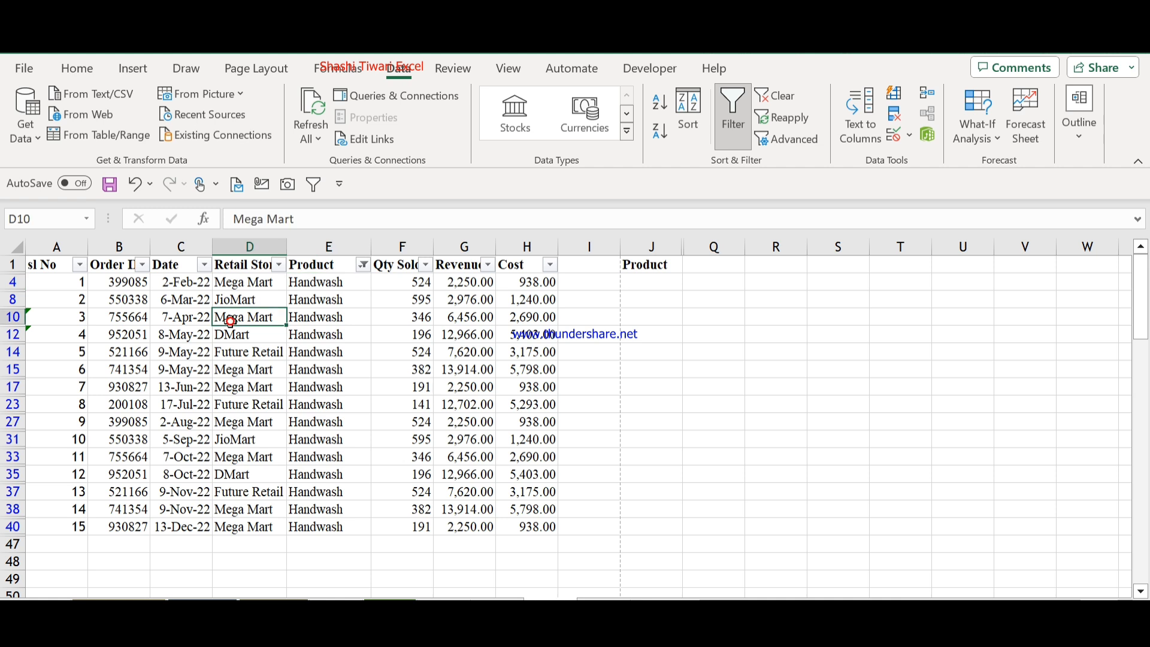
key(alt+9)
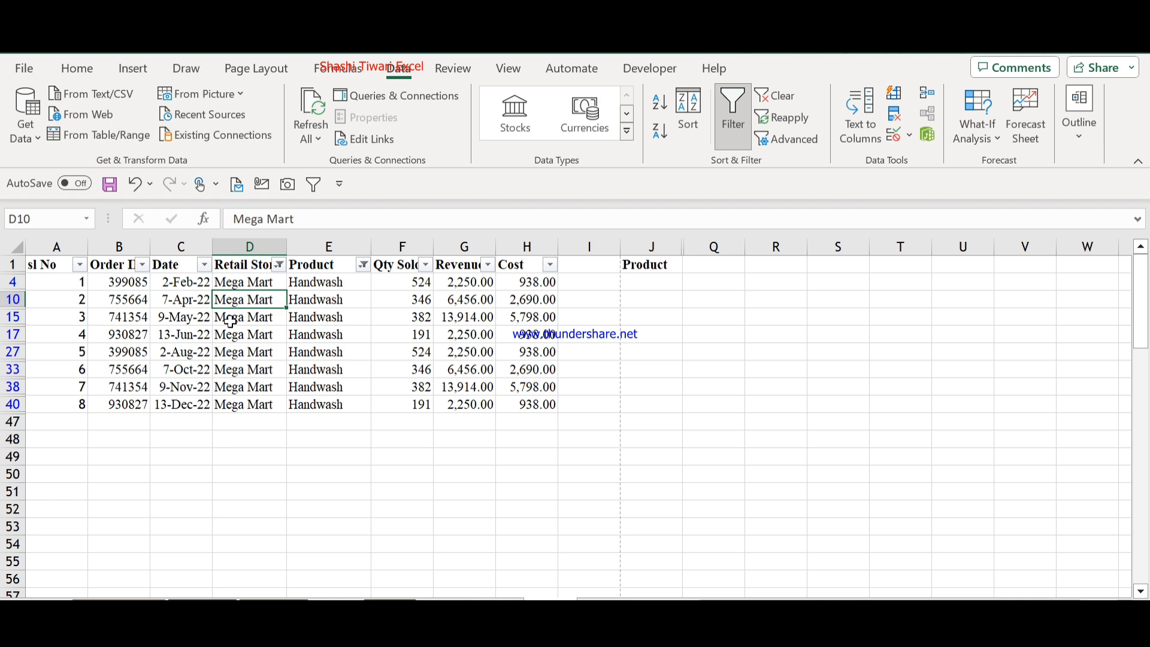
key(ctrl+z)
key(ctrl+z)
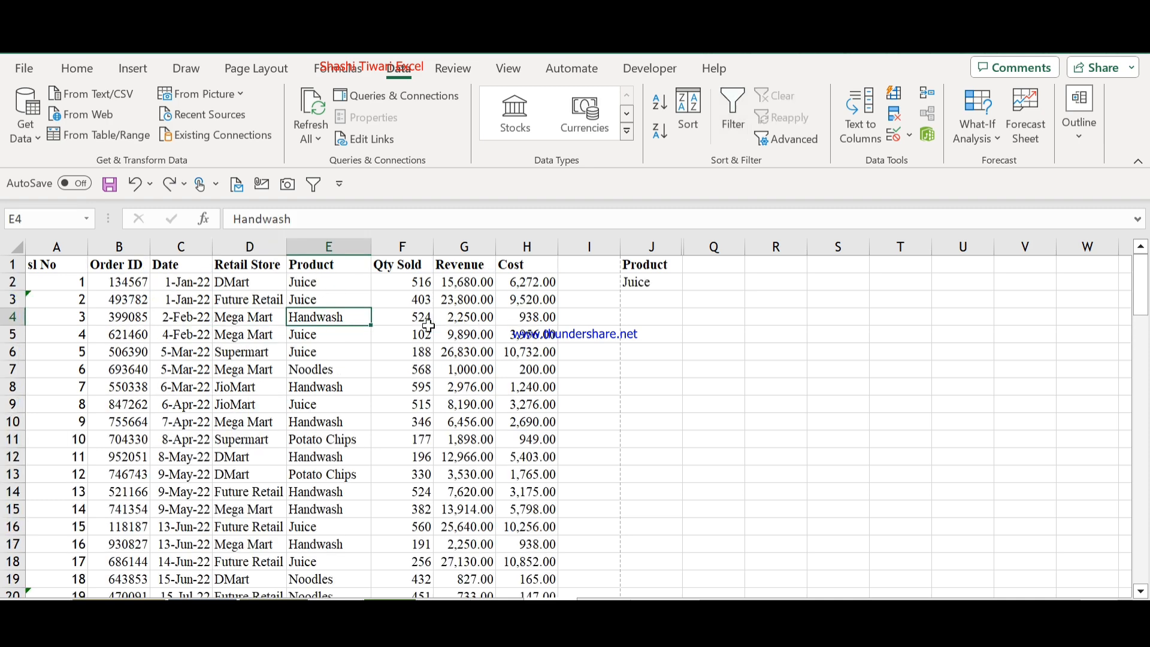